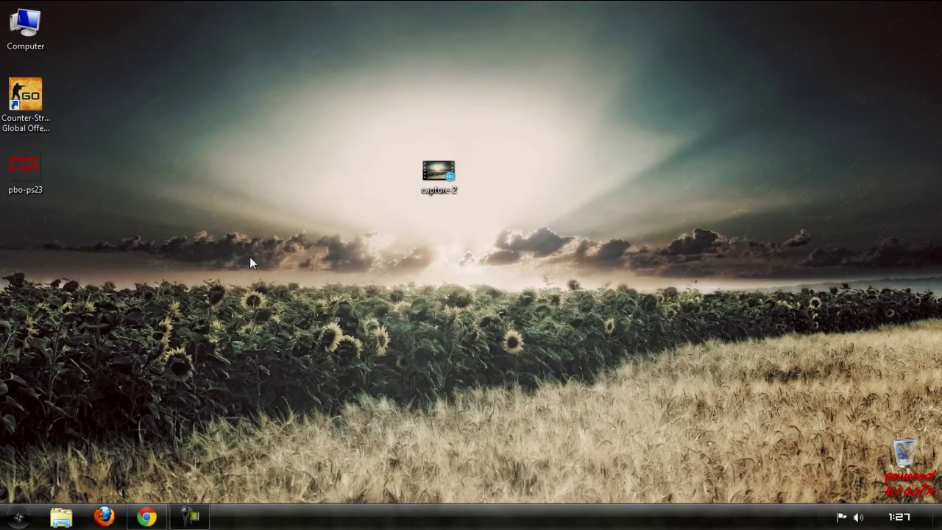
# Step: Launch Camtasia Studio from the Start menu's program list and dismiss the Welcome screen
pyautogui.click(13, 521)
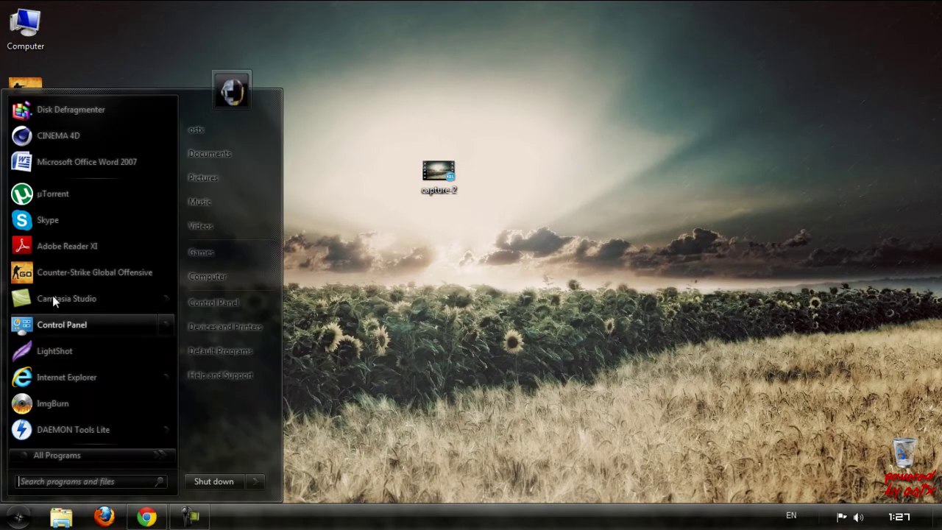
pyautogui.click(52, 452)
pyautogui.click(18, 518)
pyautogui.click(19, 520)
pyautogui.click(66, 300)
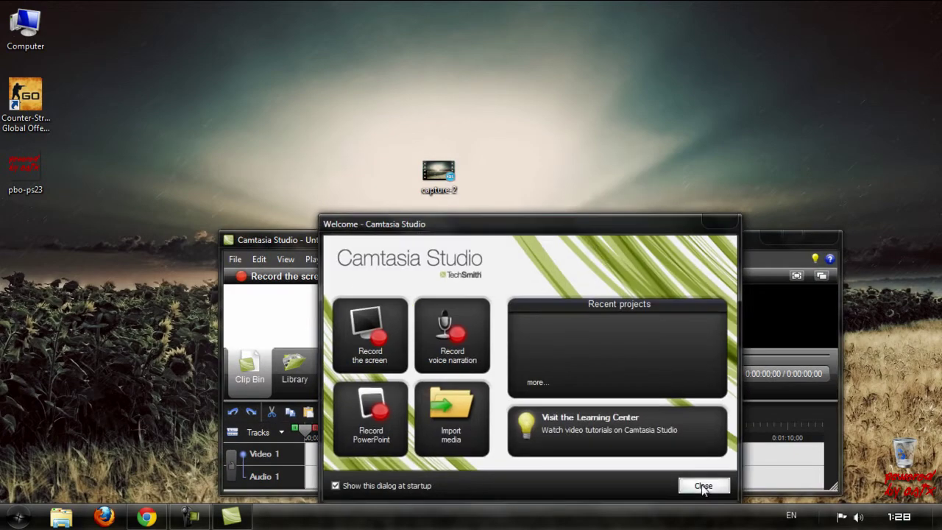
pyautogui.click(703, 486)
# Step: Abandon the Import media dialog and drag capture-2.avi from the desktop into the Clip Bin
pyautogui.click(792, 237)
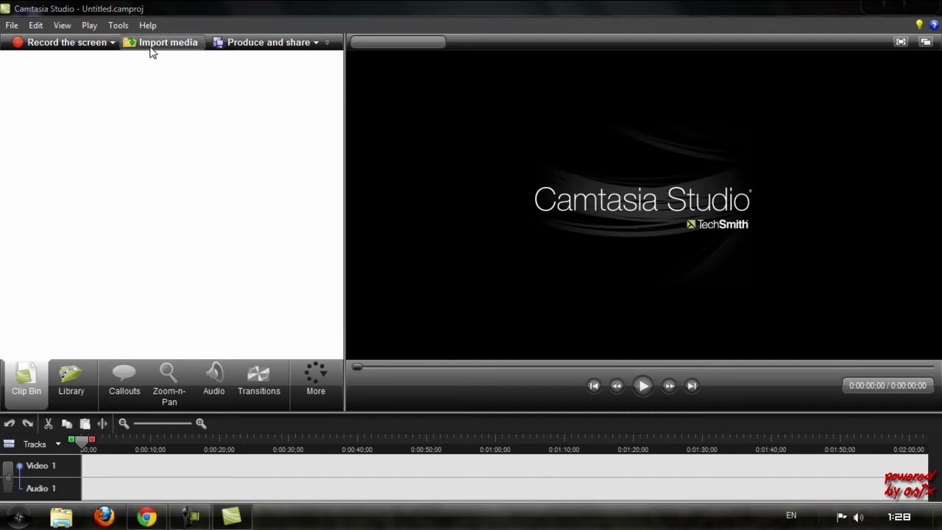
pyautogui.click(150, 47)
pyautogui.moveTo(347, 87); pyautogui.dragTo(299, 67)
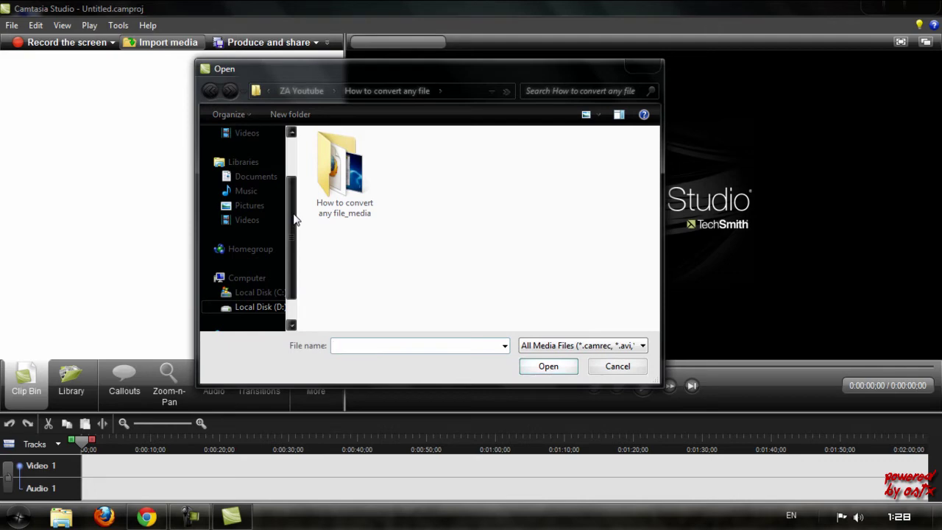
pyautogui.doubleClick(341, 168)
pyautogui.click(366, 190)
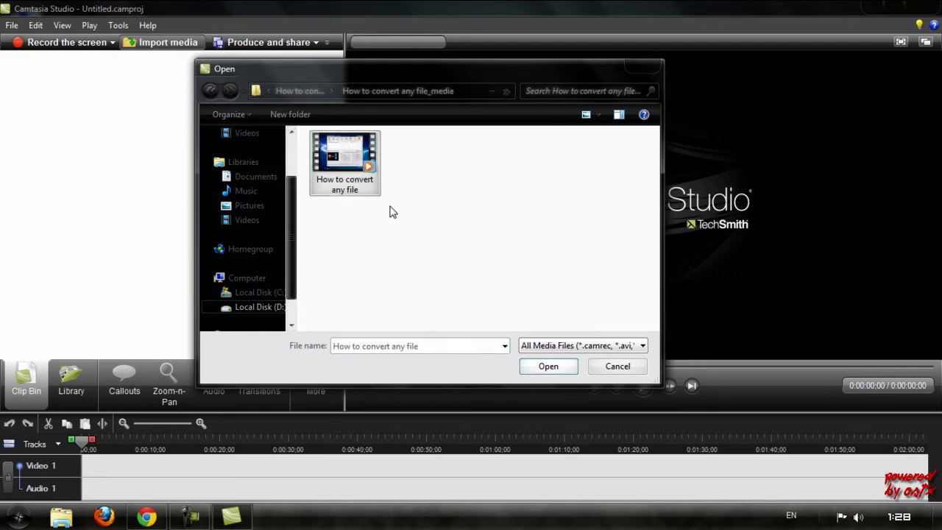
pyautogui.click(650, 66)
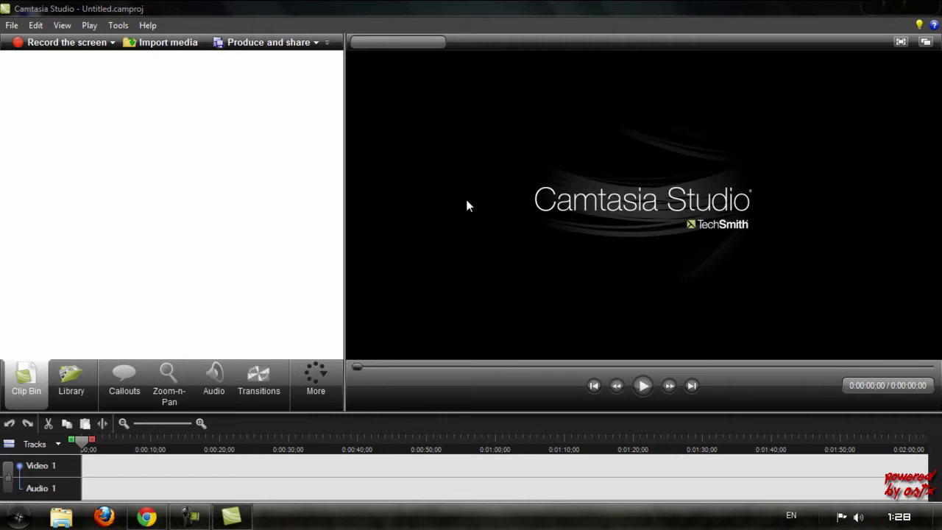
pyautogui.moveTo(426, 10); pyautogui.dragTo(620, 234)
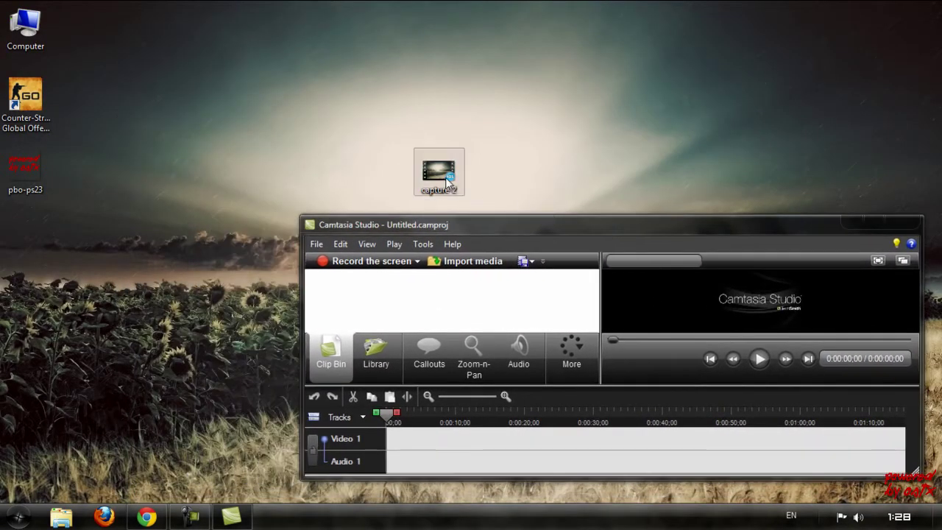
pyautogui.moveTo(437, 165); pyautogui.dragTo(409, 306)
# Step: Drag capture-2.avi onto Video 1 and set editing dimensions to 1280 x 720 YouTube & HD
pyautogui.click(877, 225)
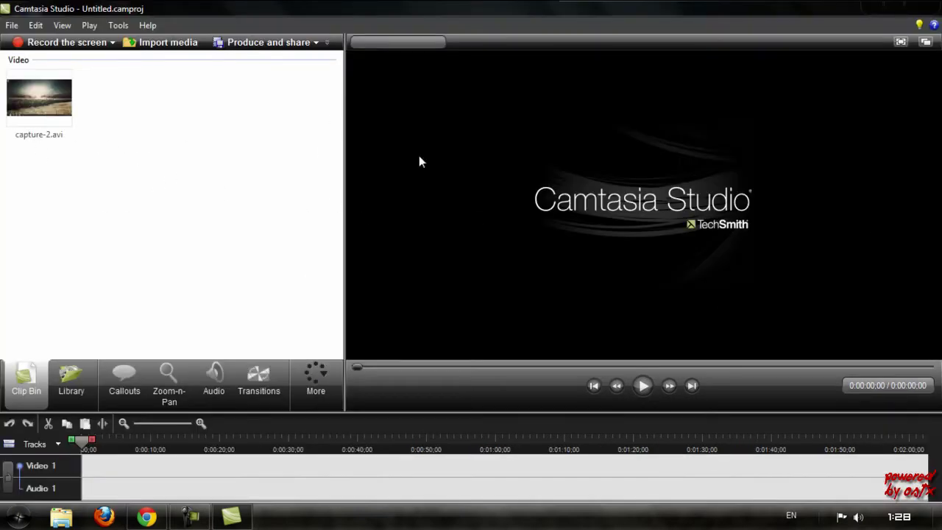
pyautogui.moveTo(34, 128); pyautogui.dragTo(118, 471)
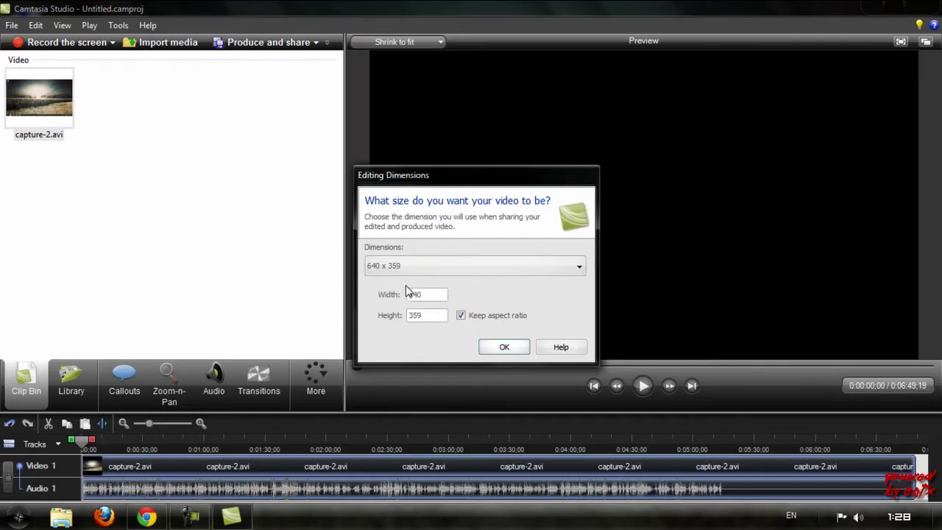
pyautogui.click(430, 270)
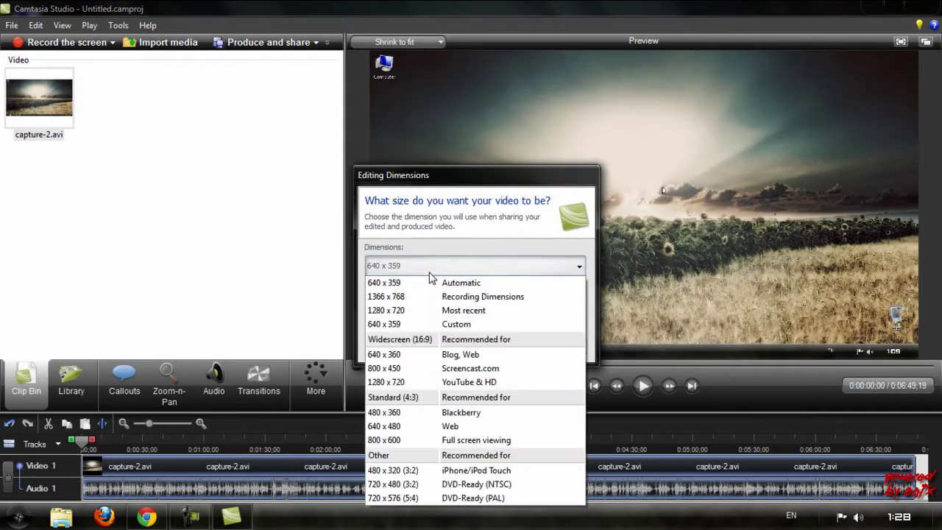
pyautogui.click(458, 383)
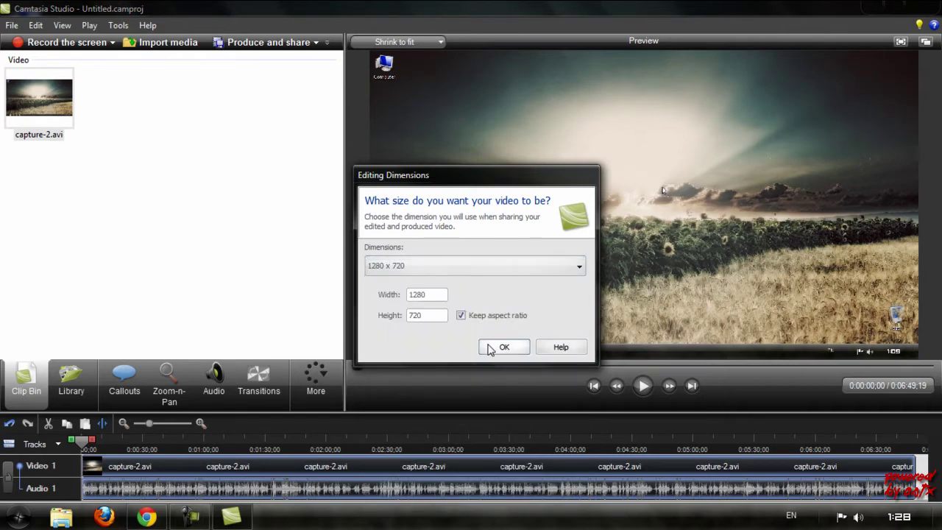
pyautogui.click(491, 348)
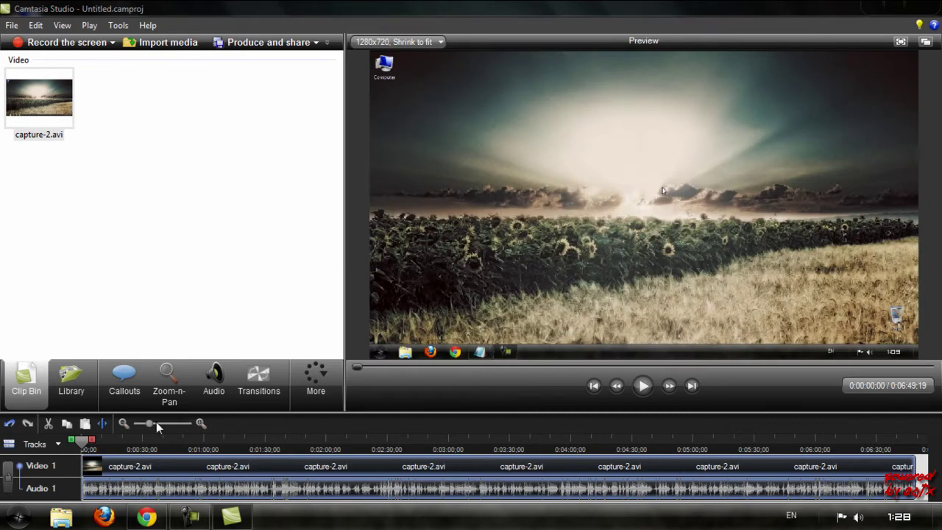
# Step: Mark a range ending at 4:59 on the timeline and cut it, shortening the clip to 5:28
pyautogui.moveTo(150, 422); pyautogui.dragTo(141, 423)
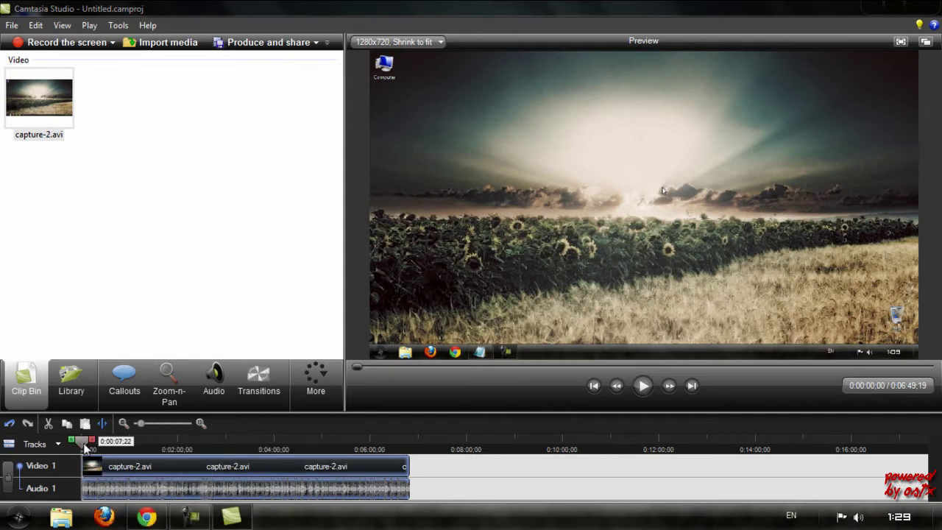
pyautogui.moveTo(81, 442)
pyautogui.mouseDown()
pyautogui.moveTo(259, 468)
pyautogui.moveTo(212, 467)
pyautogui.moveTo(291, 464)
pyautogui.moveTo(265, 466)
pyautogui.moveTo(291, 466)
pyautogui.moveTo(217, 438)
pyautogui.moveTo(297, 445)
pyautogui.moveTo(246, 446)
pyautogui.moveTo(343, 463)
pyautogui.moveTo(290, 442)
pyautogui.moveTo(361, 444)
pyautogui.moveTo(327, 447)
pyautogui.mouseUp()
pyautogui.moveTo(264, 446)
pyautogui.mouseDown()
pyautogui.moveTo(282, 446)
pyautogui.moveTo(264, 448)
pyautogui.mouseUp()
pyautogui.moveTo(326, 443)
pyautogui.mouseDown()
pyautogui.moveTo(368, 443)
pyautogui.moveTo(322, 442)
pyautogui.moveTo(344, 444)
pyautogui.moveTo(323, 444)
pyautogui.moveTo(338, 457)
pyautogui.mouseUp()
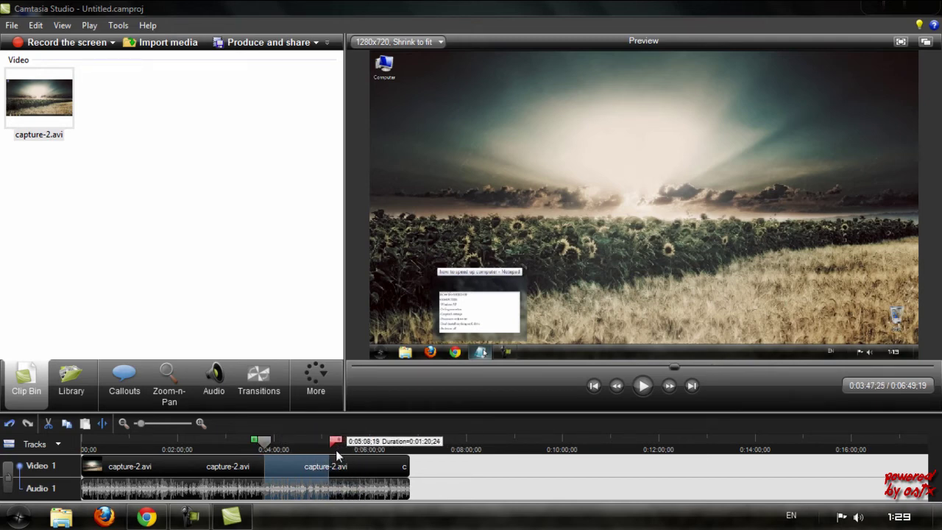
pyautogui.click(50, 427)
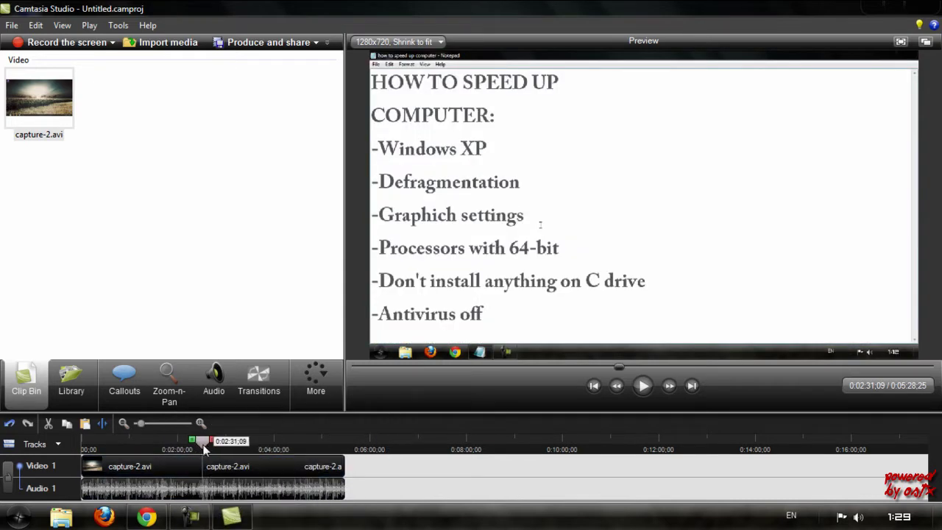
# Step: Split capture-2.avi into two clips at 0:02:31;09
pyautogui.click(104, 431)
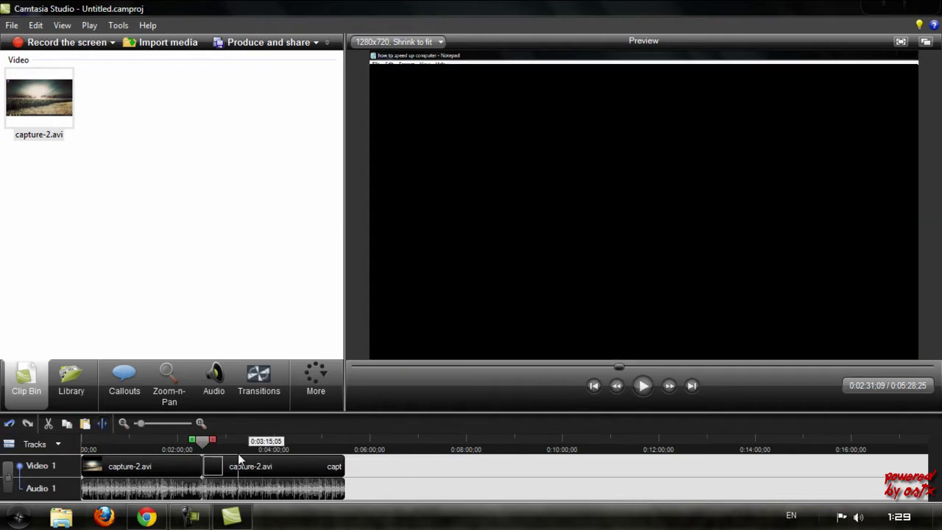
pyautogui.moveTo(201, 444); pyautogui.dragTo(178, 444)
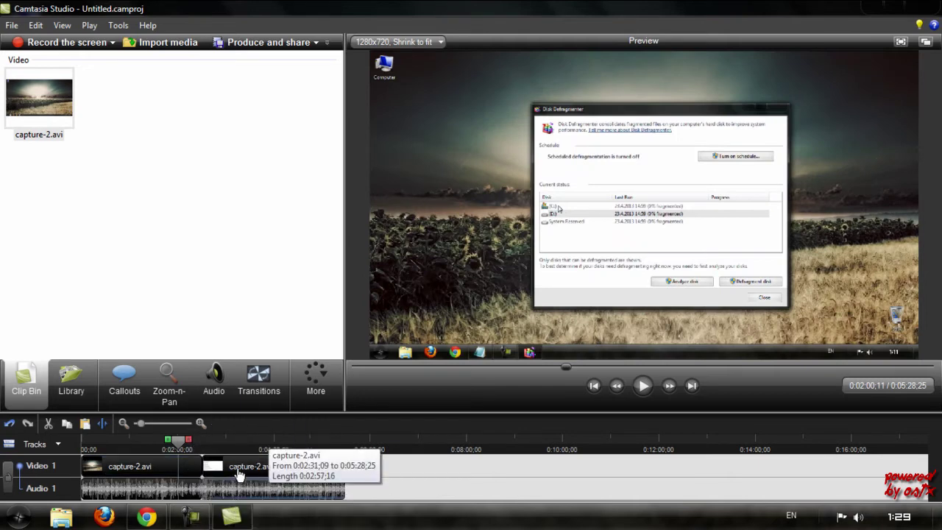
pyautogui.moveTo(188, 443); pyautogui.dragTo(205, 451)
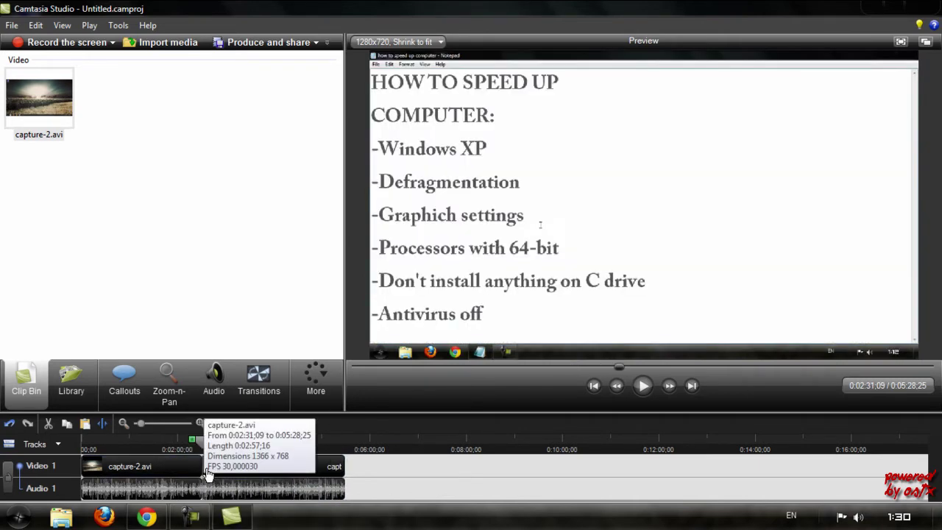
# Step: Insert a Fade transition between the two clips and rewind the playhead to the start
pyautogui.click(260, 390)
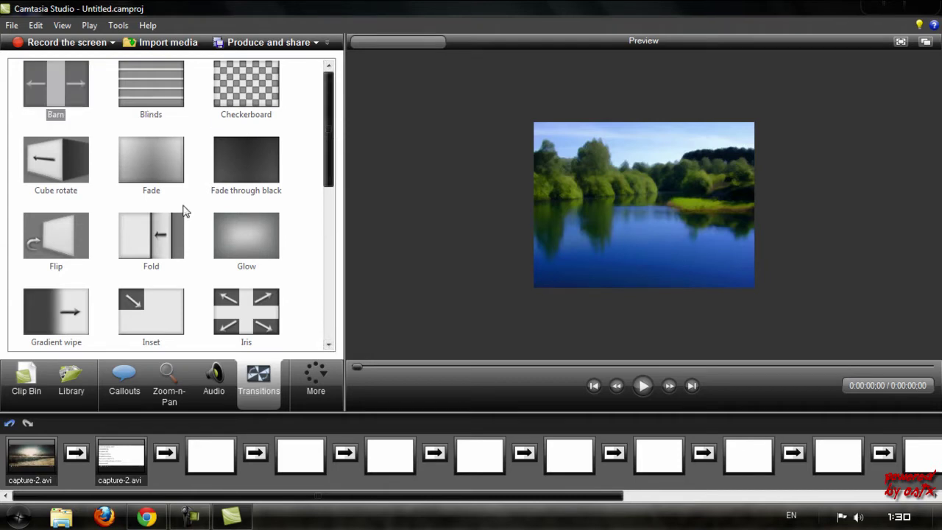
pyautogui.moveTo(326, 176)
pyautogui.mouseDown()
pyautogui.moveTo(326, 336)
pyautogui.moveTo(329, 166)
pyautogui.mouseUp()
pyautogui.click(156, 178)
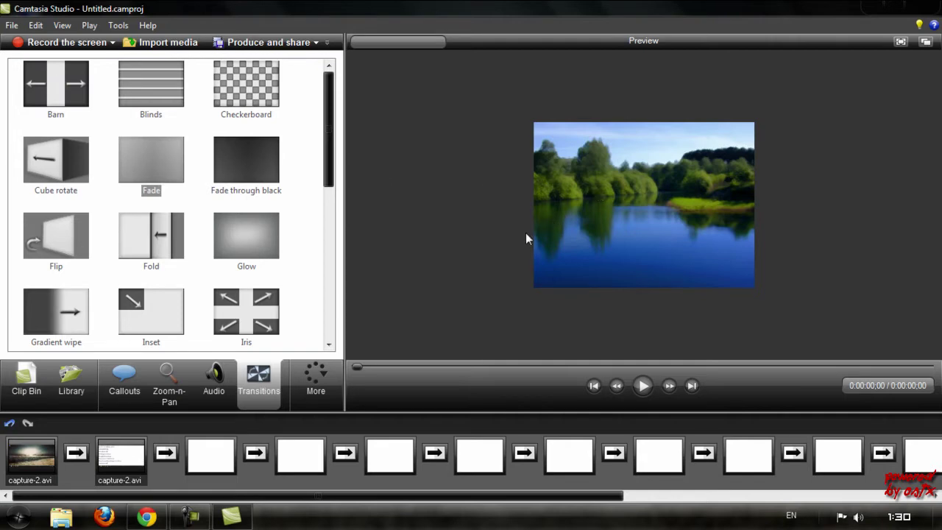
pyautogui.moveTo(158, 152); pyautogui.dragTo(73, 456)
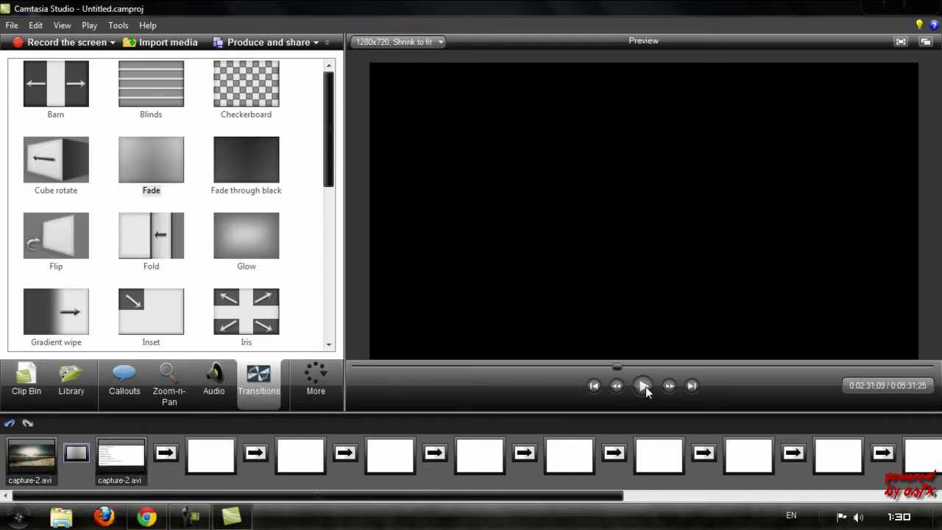
pyautogui.moveTo(619, 372); pyautogui.dragTo(345, 372)
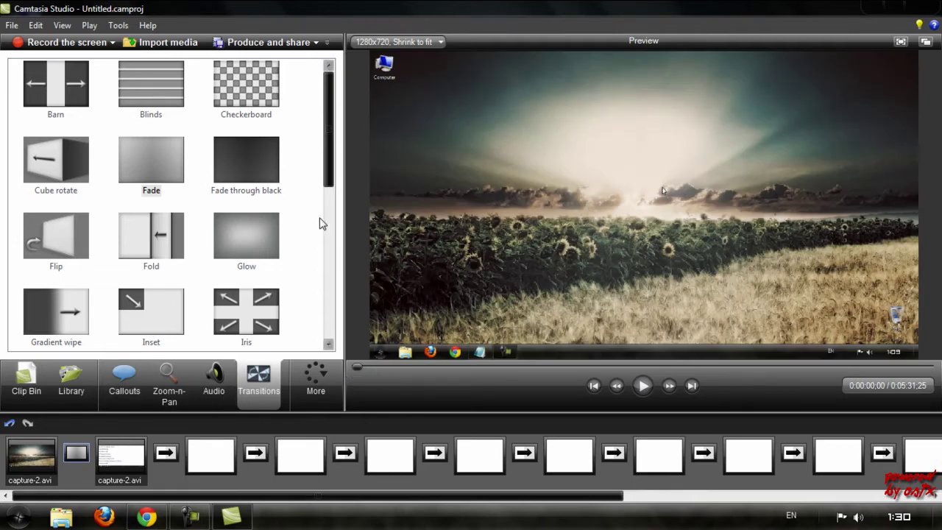
pyautogui.click(117, 386)
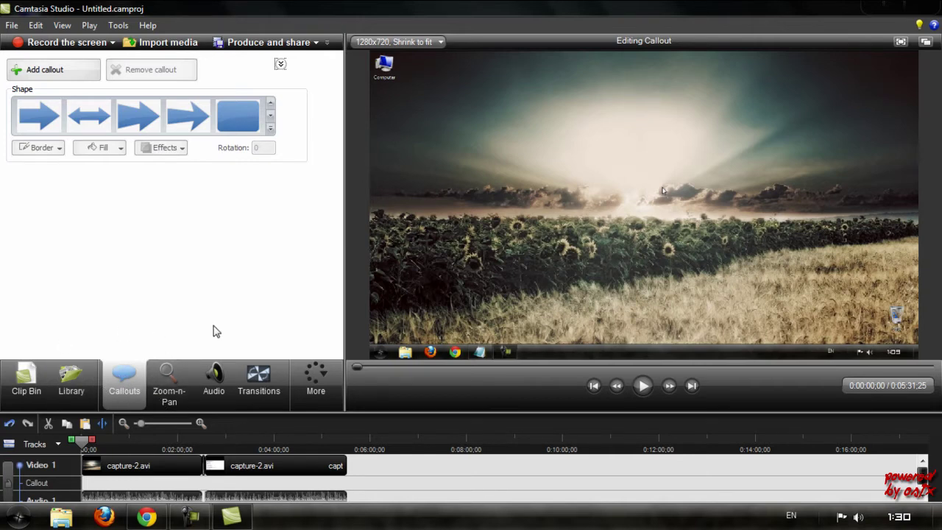
# Step: Add a Filled Rounded Rectangle callout at the top right, sized 240 x 119 at X 808, Y 80
pyautogui.click(271, 130)
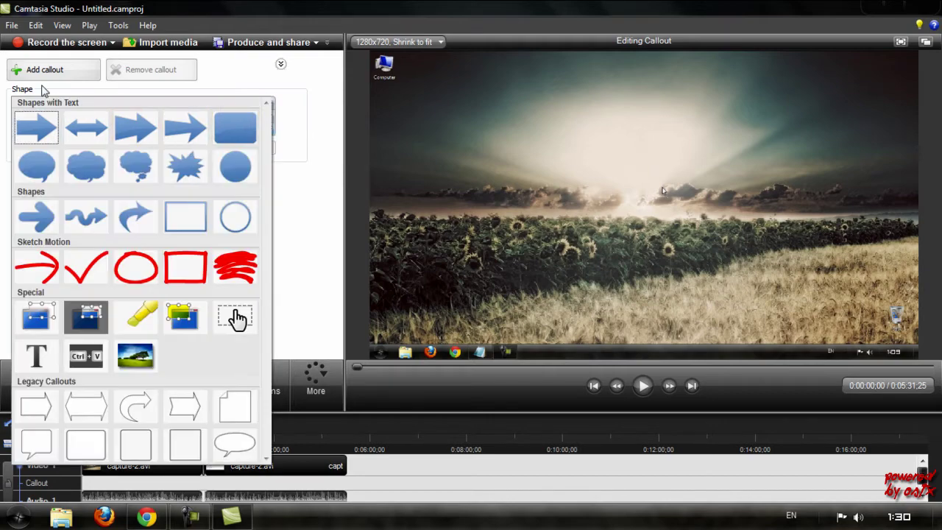
pyautogui.click(245, 139)
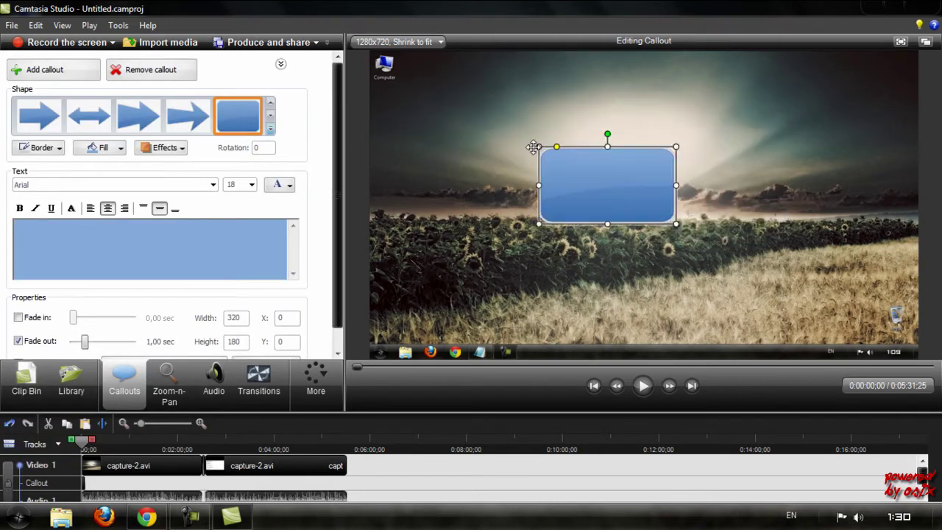
pyautogui.moveTo(602, 127); pyautogui.dragTo(479, 152)
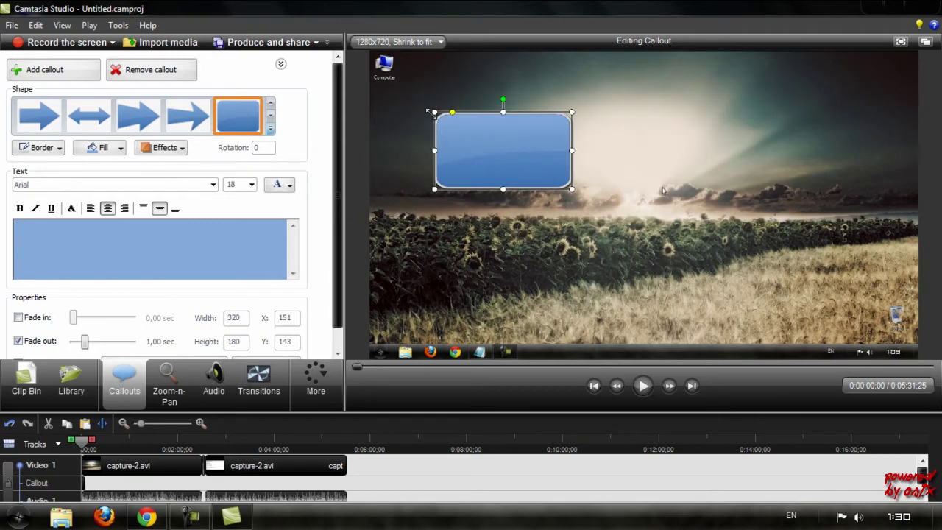
pyautogui.moveTo(433, 111); pyautogui.dragTo(745, 103)
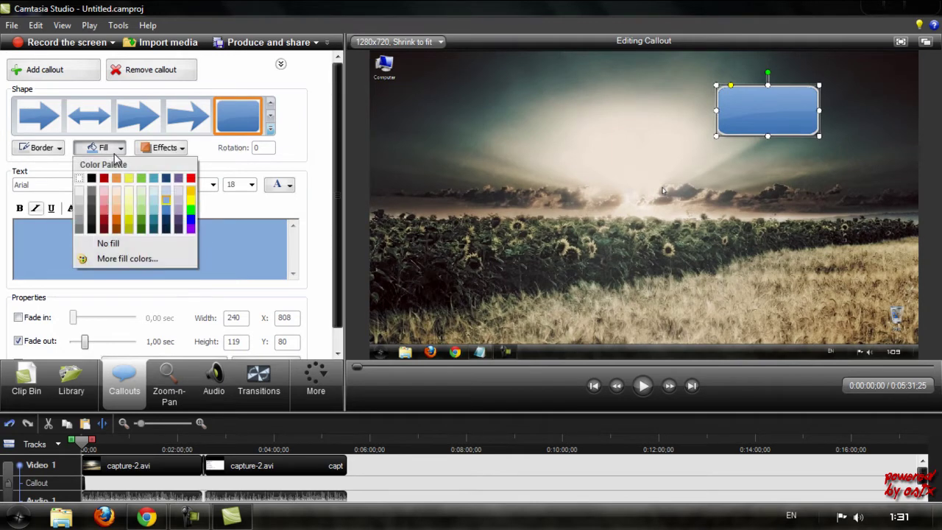
# Step: Give the callout a white fill and black text
pyautogui.click(81, 194)
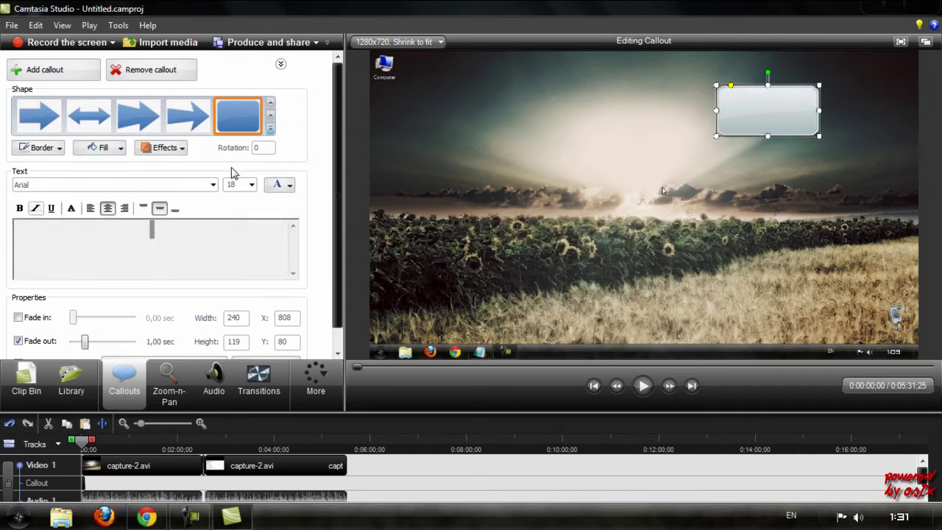
pyautogui.click(278, 189)
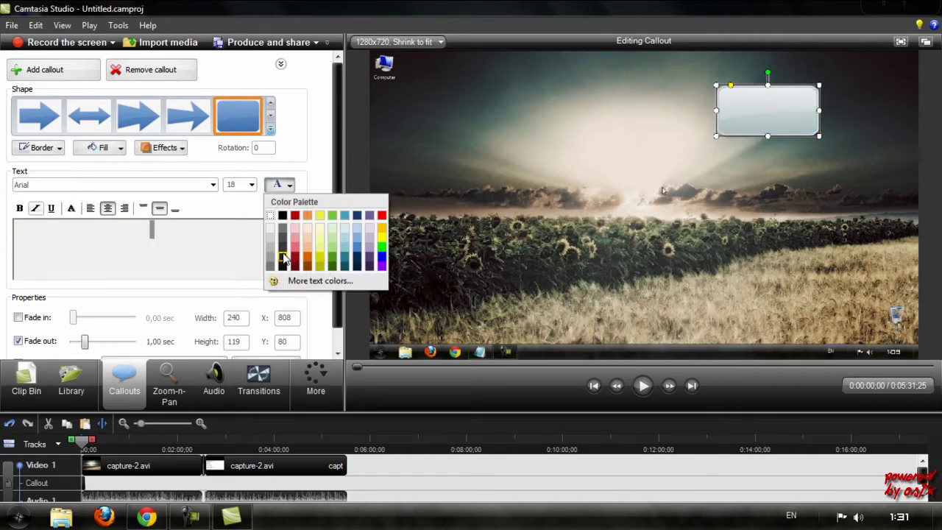
pyautogui.click(284, 216)
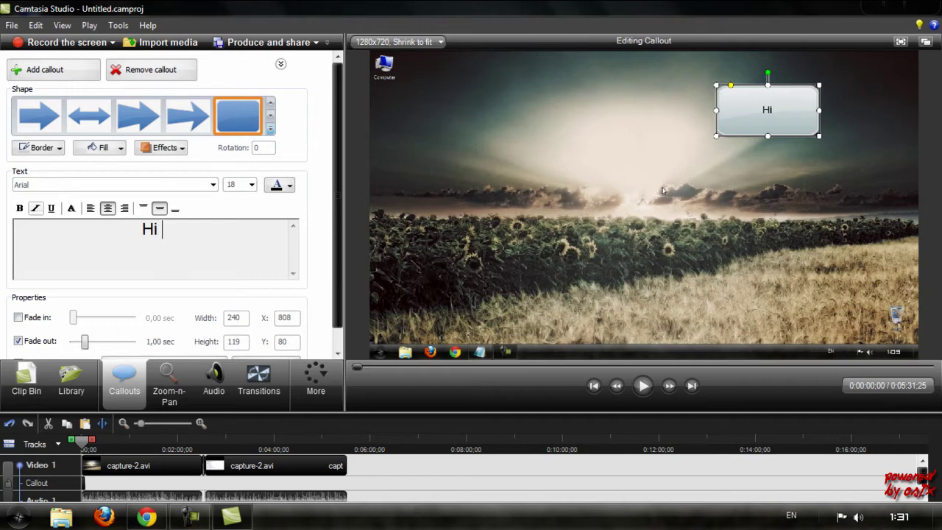
# Step: Type ' youtube' after Hi and set the callout text to size 36
pyautogui.write('youtube')
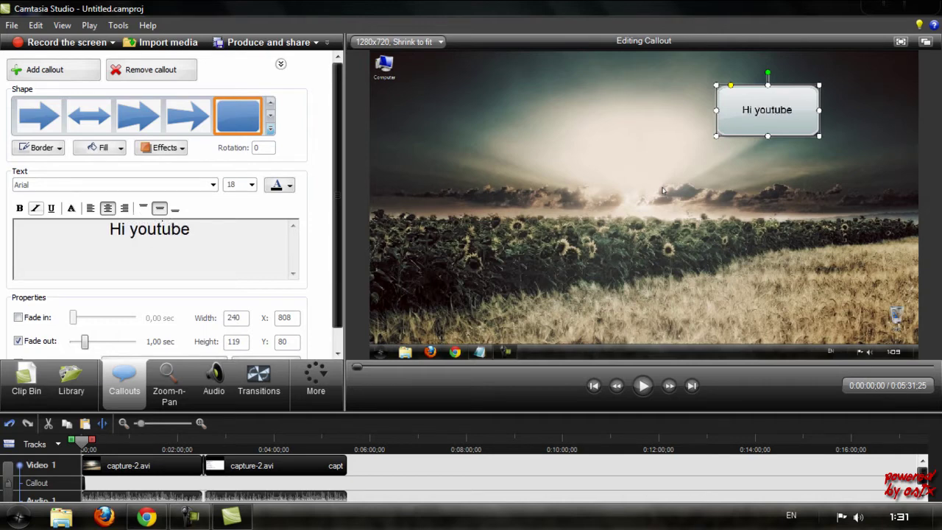
pyautogui.moveTo(213, 233); pyautogui.dragTo(109, 231)
pyautogui.click(210, 241)
pyautogui.moveTo(193, 236); pyautogui.dragTo(107, 235)
pyautogui.moveTo(221, 235); pyautogui.dragTo(95, 240)
pyautogui.click(252, 185)
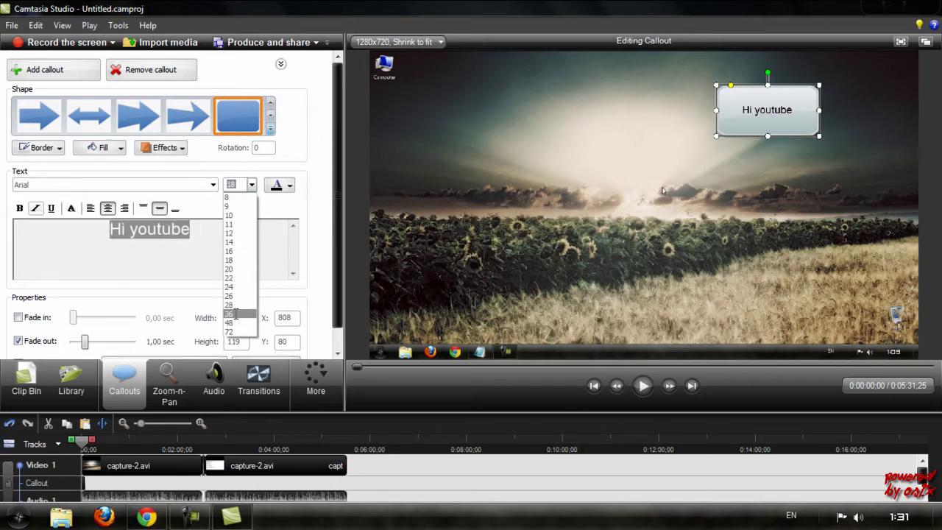
pyautogui.click(239, 314)
# Step: Widen the callout to 398 x 137 so Hi youtube fits one line, and turn off its shadow
pyautogui.click(256, 245)
pyautogui.moveTo(234, 246); pyautogui.dragTo(57, 244)
pyautogui.click(241, 252)
pyautogui.moveTo(242, 252); pyautogui.dragTo(43, 252)
pyautogui.click(249, 252)
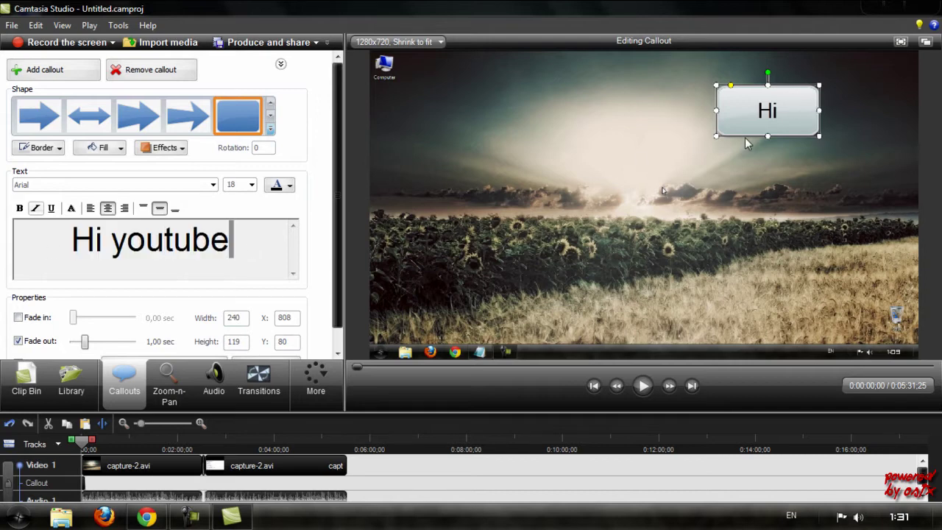
pyautogui.moveTo(712, 139); pyautogui.dragTo(648, 147)
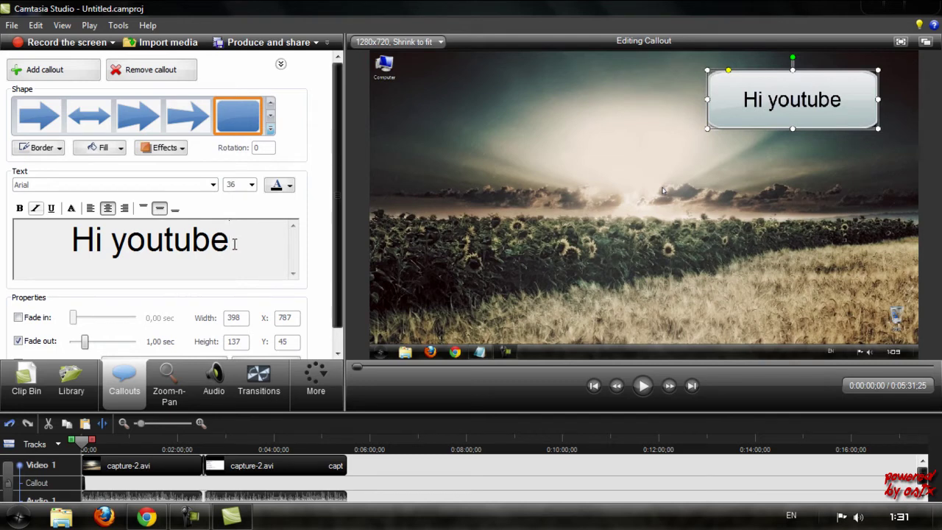
pyautogui.click(165, 148)
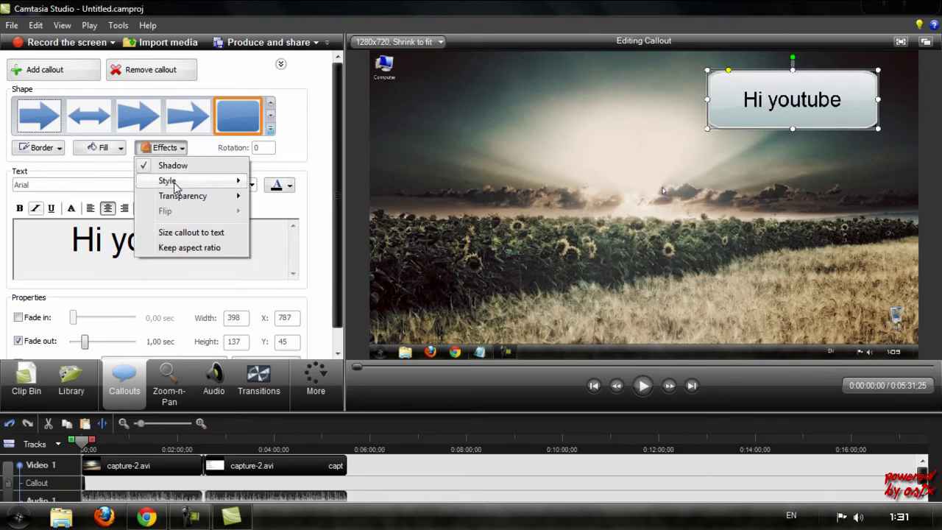
pyautogui.click(176, 168)
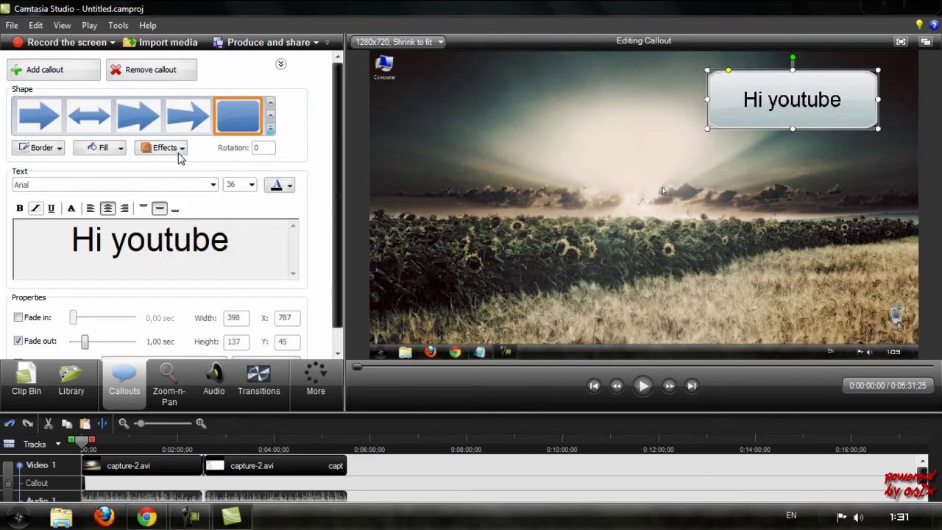
# Step: Restore the callout's shadow and apply the first plain style
pyautogui.click(175, 150)
pyautogui.click(173, 166)
pyautogui.click(164, 148)
pyautogui.moveTo(171, 184)
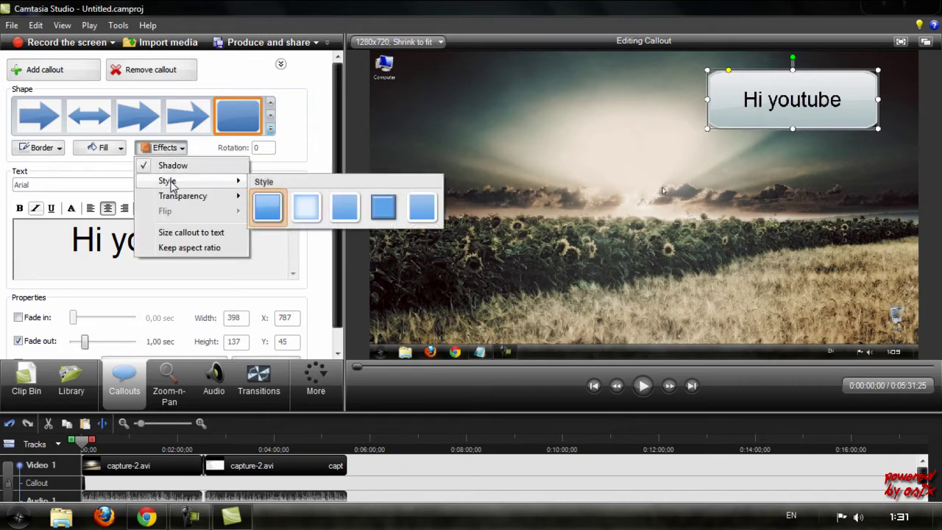
pyautogui.click(306, 207)
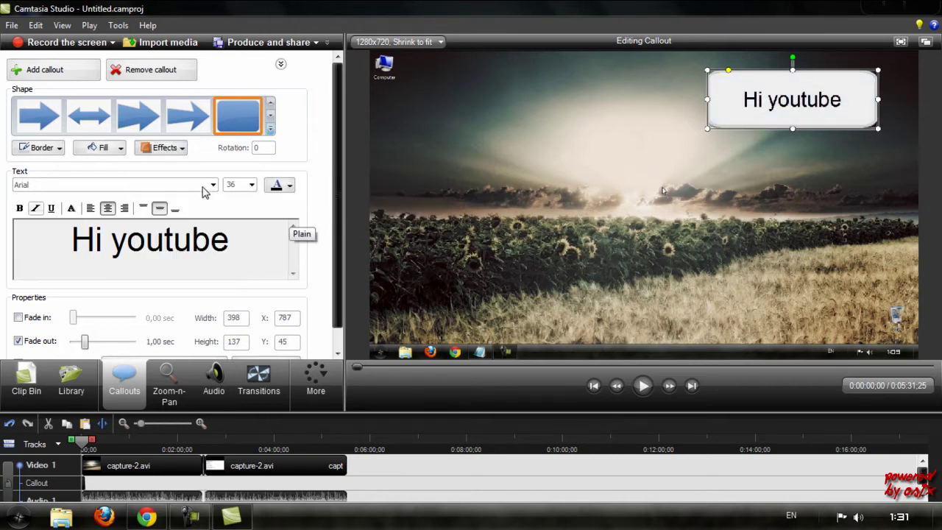
pyautogui.click(160, 150)
pyautogui.moveTo(219, 185)
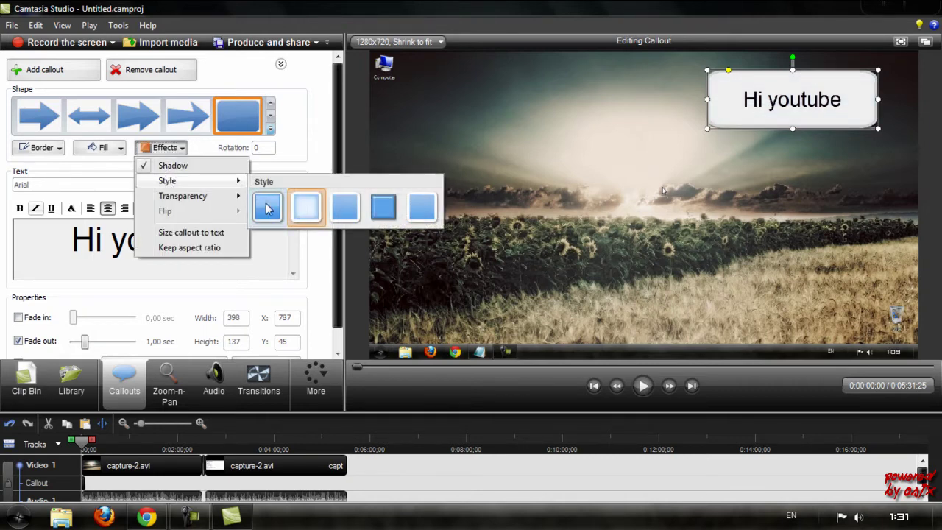
pyautogui.click(269, 208)
# Step: Make the callout semi-transparent, nudge it to X 784, Y 69, and browse the shape gallery
pyautogui.click(161, 148)
pyautogui.moveTo(174, 202)
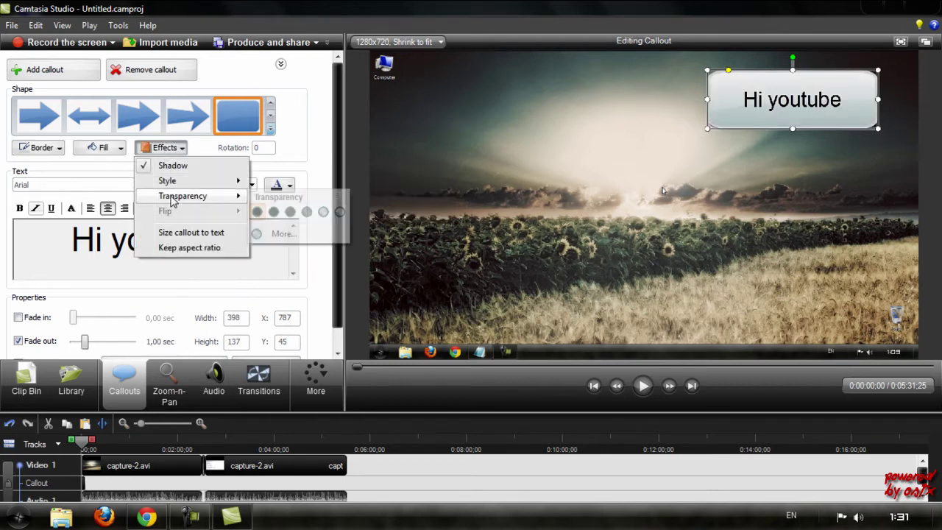
pyautogui.click(306, 213)
pyautogui.moveTo(751, 107)
pyautogui.mouseDown()
pyautogui.moveTo(655, 127)
pyautogui.moveTo(755, 114)
pyautogui.mouseUp()
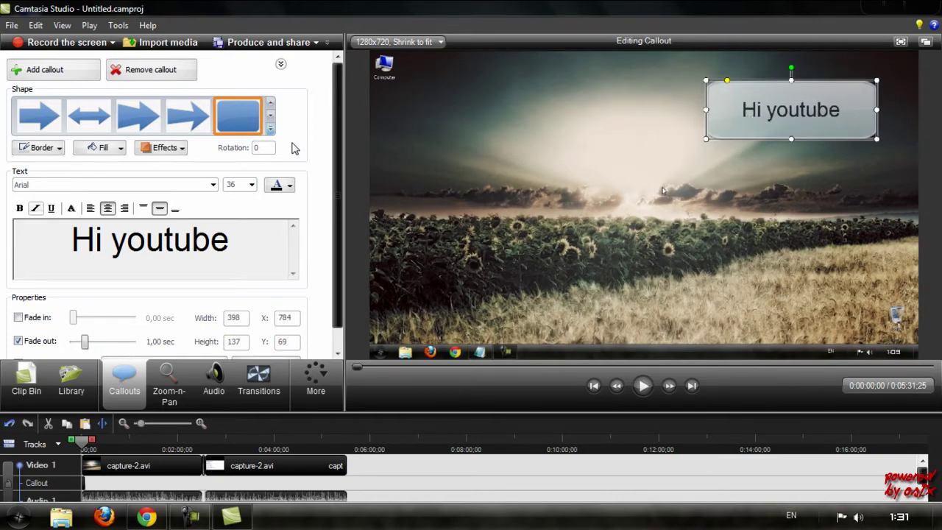
pyautogui.click(271, 131)
pyautogui.click(397, 158)
pyautogui.scroll(-1, 328, 265)
pyautogui.scroll(1, 327, 265)
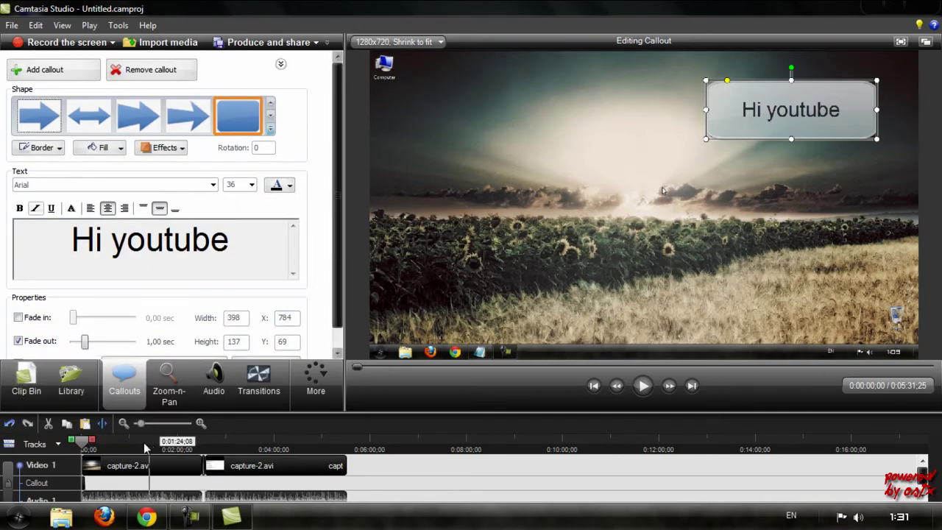
# Step: Set the Hi youtube callout's duration to 2 seconds
pyautogui.rightClick(87, 485)
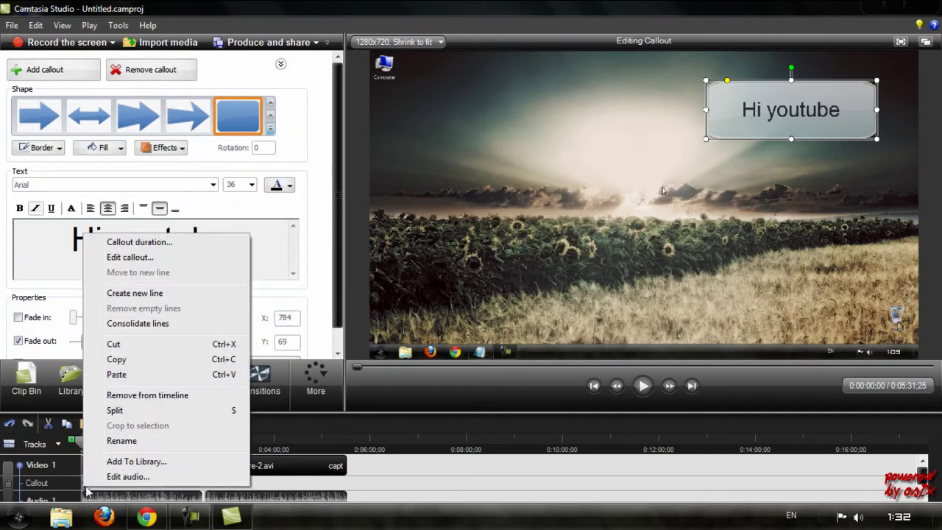
pyautogui.click(389, 424)
pyautogui.rightClick(87, 485)
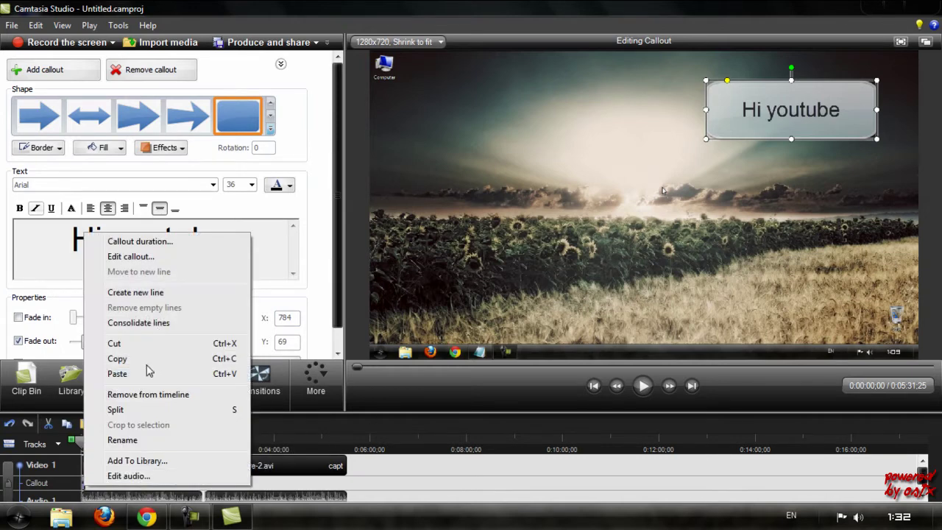
pyautogui.click(135, 257)
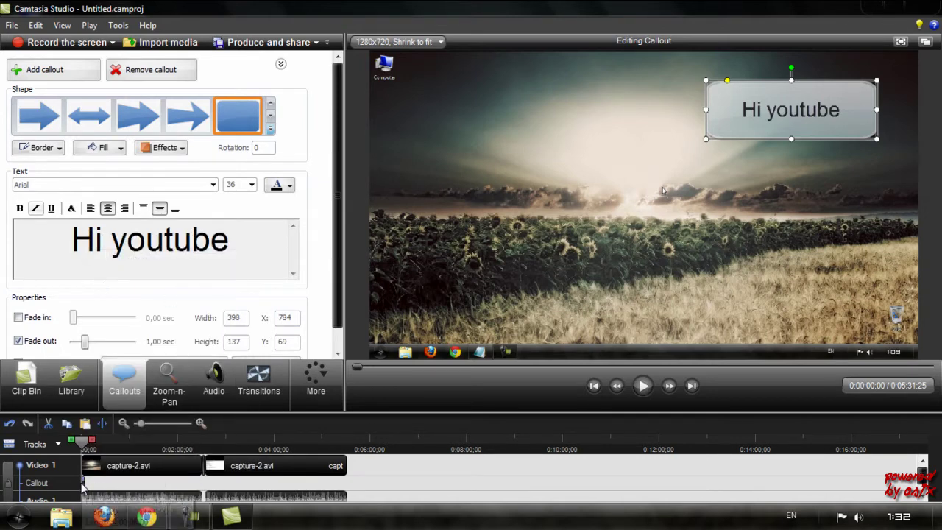
pyautogui.rightClick(86, 484)
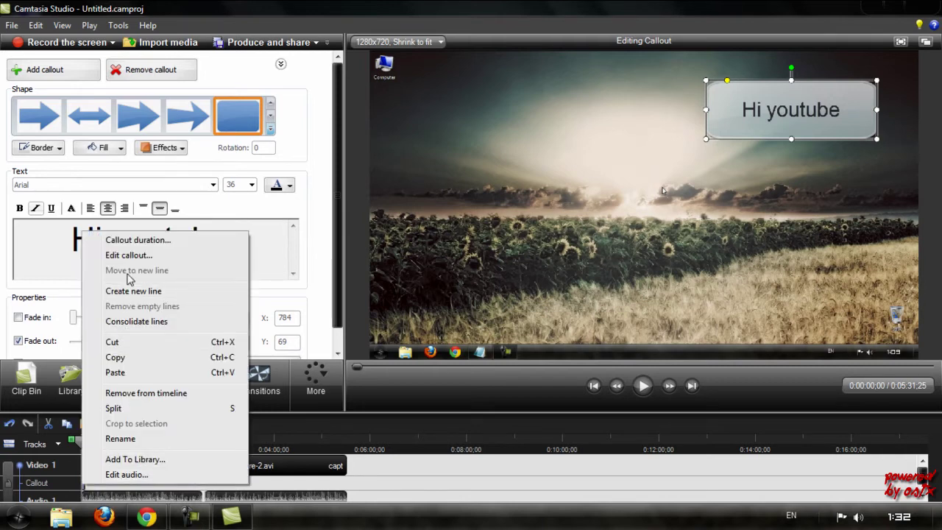
pyautogui.click(131, 241)
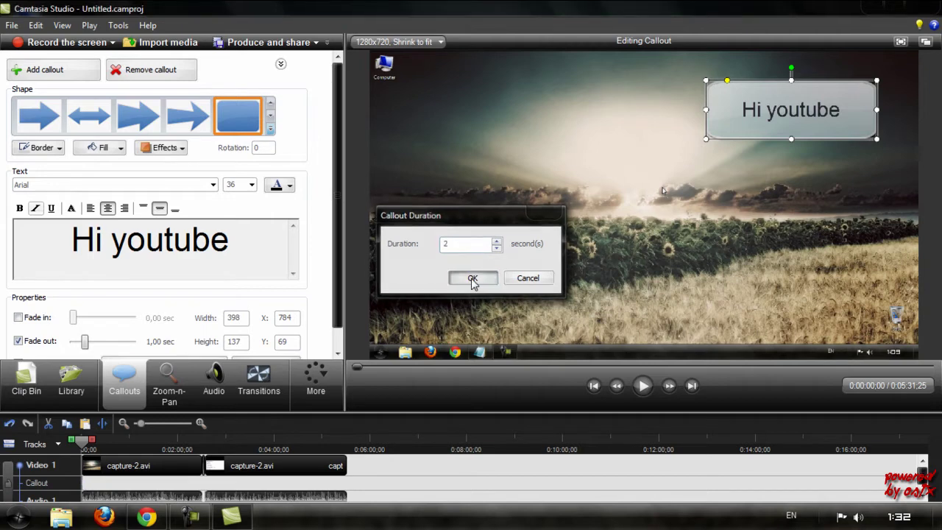
pyautogui.click(473, 278)
# Step: Remove the callout from the timeline and expand the callout shape gallery
pyautogui.rightClick(83, 489)
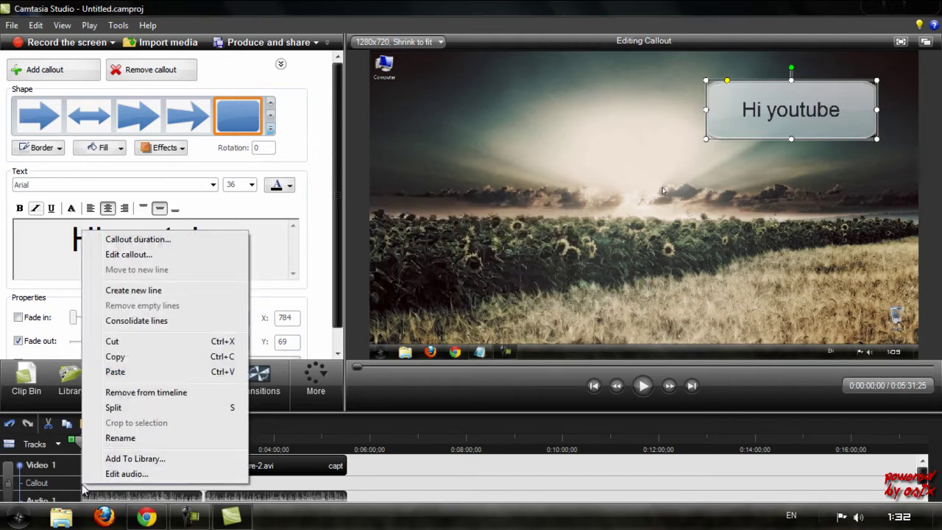
pyautogui.click(127, 393)
pyautogui.click(270, 129)
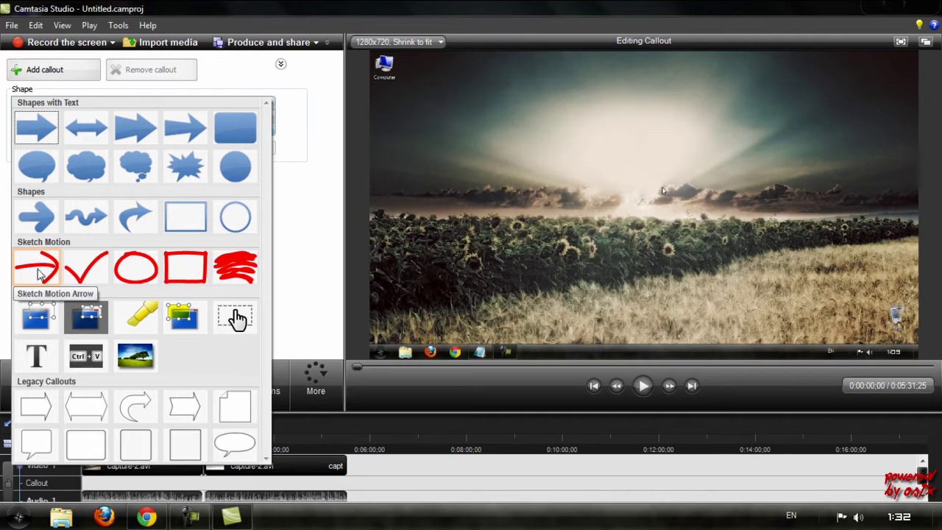
pyautogui.click(40, 274)
pyautogui.moveTo(780, 125); pyautogui.dragTo(526, 141)
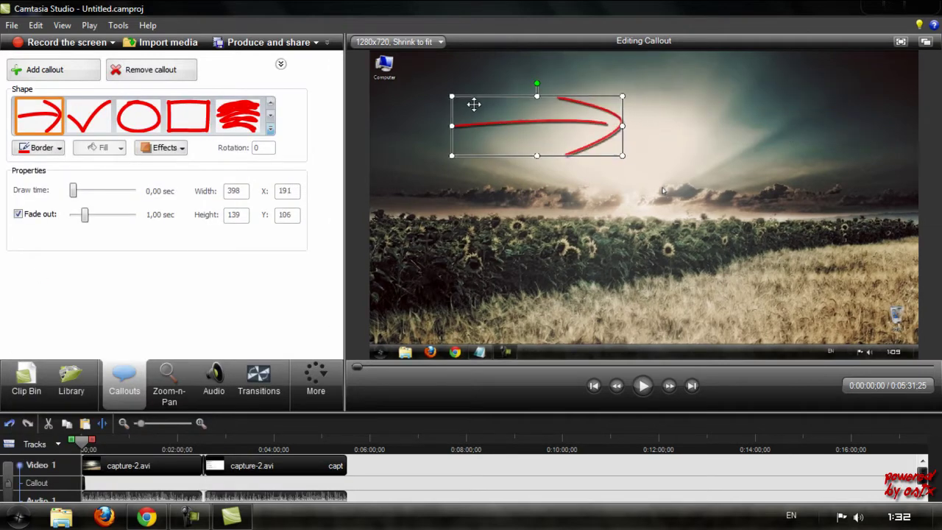
pyautogui.moveTo(452, 96); pyautogui.dragTo(488, 91)
pyautogui.click(150, 116)
pyautogui.moveTo(526, 130); pyautogui.dragTo(385, 70)
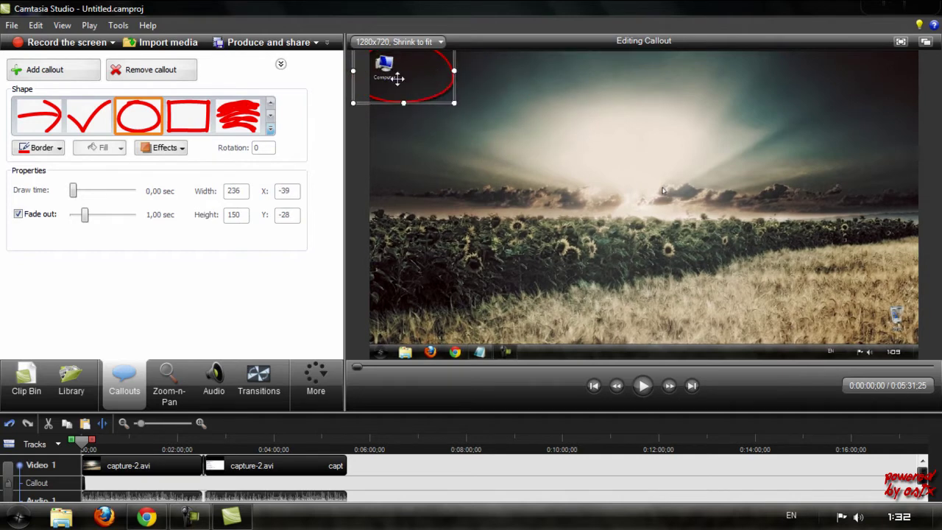
pyautogui.click(462, 105)
pyautogui.click(431, 90)
pyautogui.rightClick(430, 88)
pyautogui.click(487, 111)
pyautogui.click(270, 130)
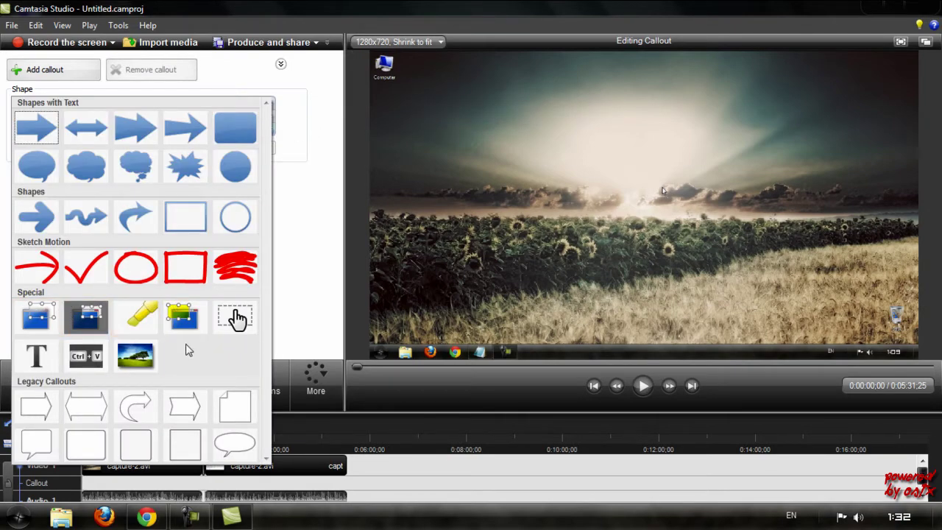
pyautogui.click(45, 324)
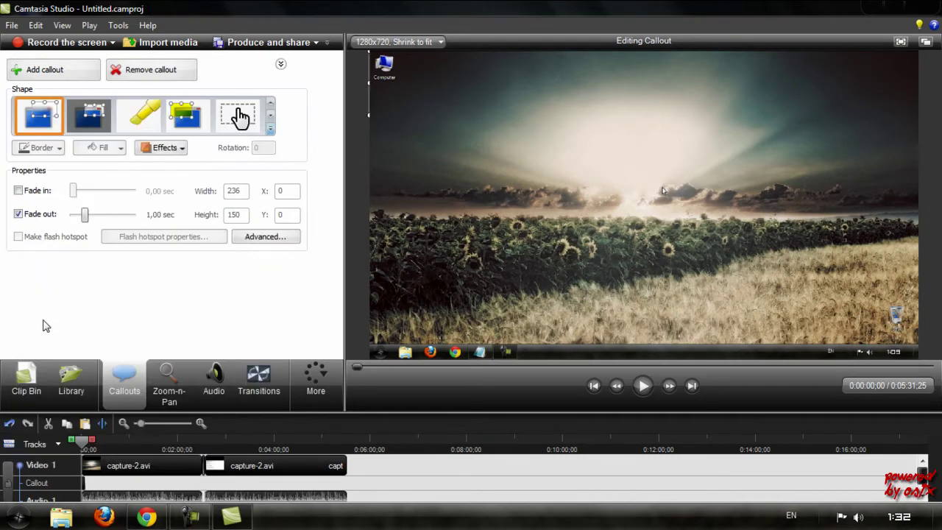
pyautogui.moveTo(471, 114); pyautogui.dragTo(508, 217)
pyautogui.click(165, 147)
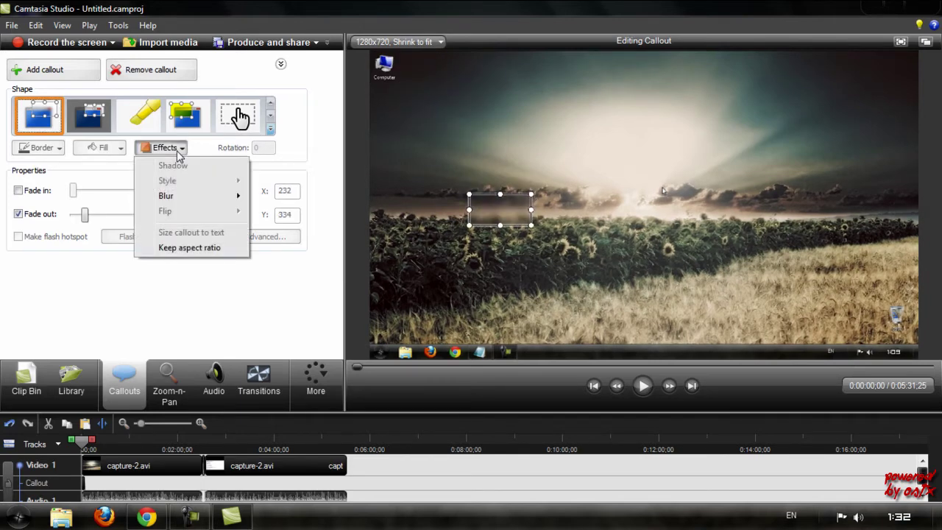
pyautogui.moveTo(171, 199)
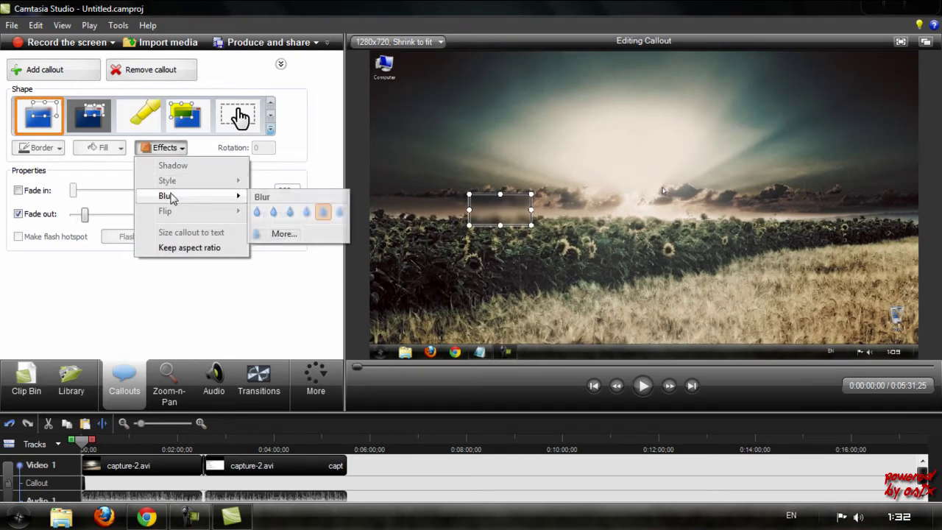
pyautogui.click(299, 233)
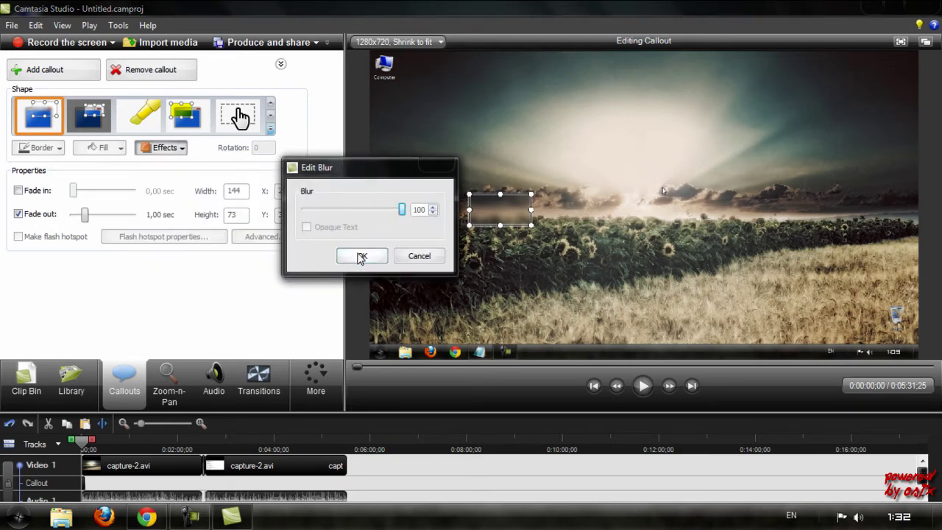
pyautogui.click(362, 256)
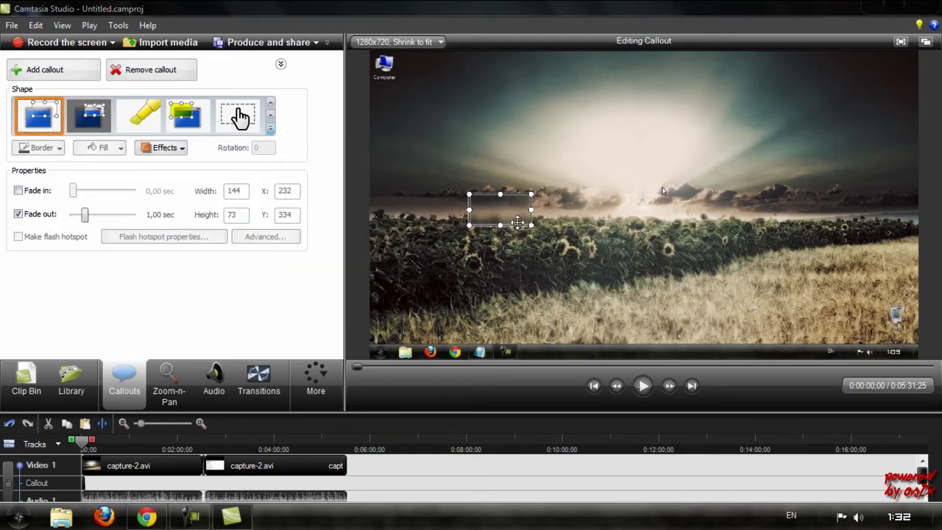
pyautogui.moveTo(501, 210); pyautogui.dragTo(523, 176)
pyautogui.rightClick(487, 193)
pyautogui.click(516, 214)
pyautogui.click(271, 128)
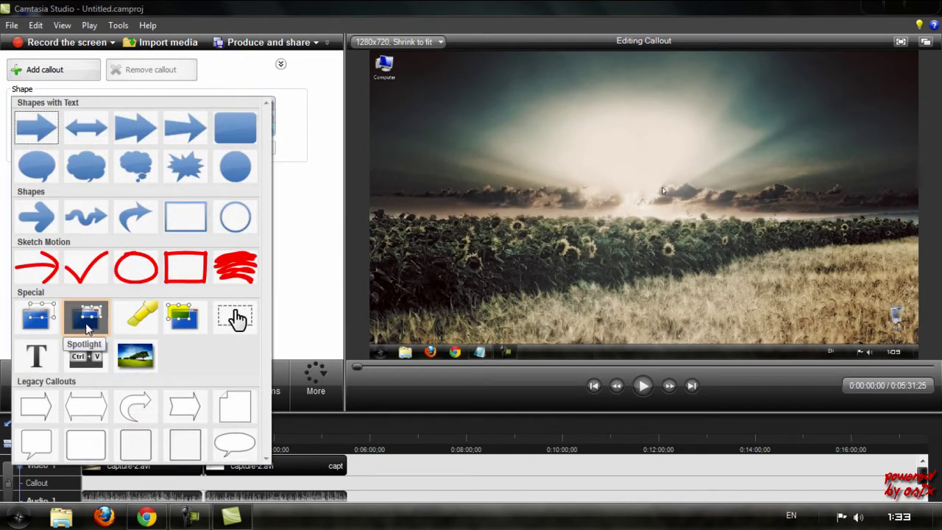
# Step: Add a spotlight callout and size it over the Computer icon at the top left
pyautogui.click(86, 318)
pyautogui.moveTo(525, 178); pyautogui.dragTo(601, 66)
pyautogui.moveTo(526, 120); pyautogui.dragTo(461, 93)
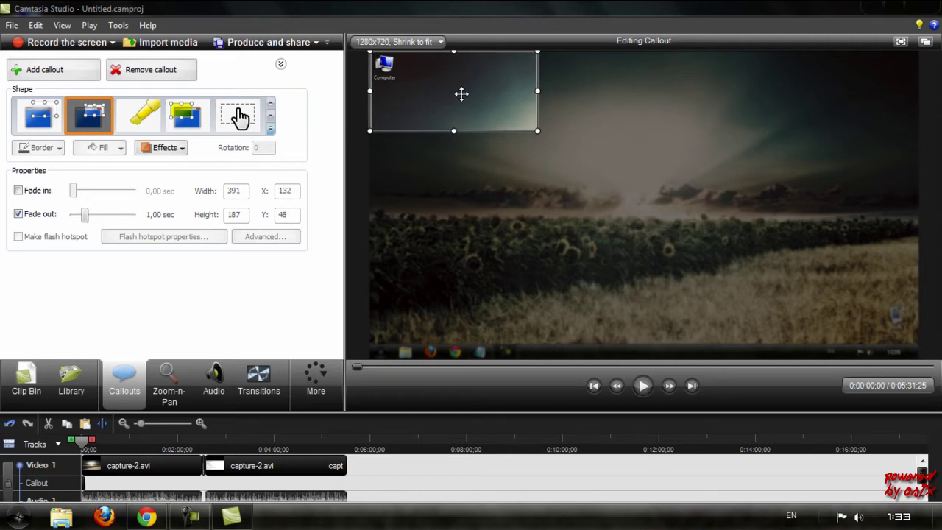
pyautogui.moveTo(537, 131); pyautogui.dragTo(462, 93)
pyautogui.click(495, 109)
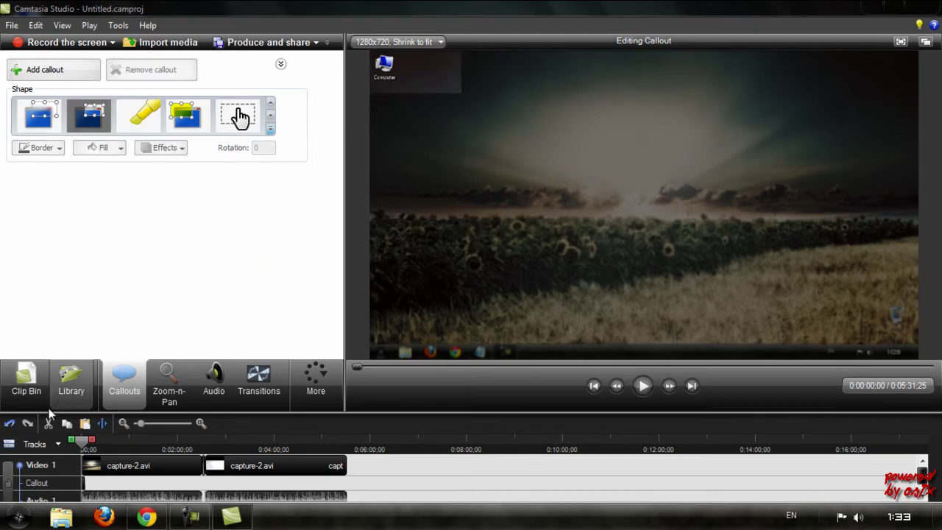
# Step: Check the callout duration without changing it, then remove the dark callout from the video
pyautogui.rightClick(82, 484)
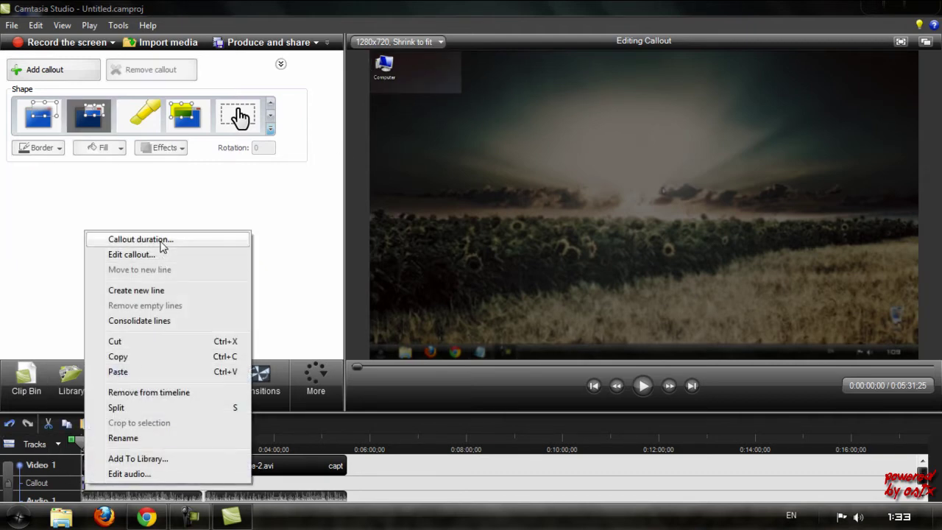
pyautogui.click(148, 241)
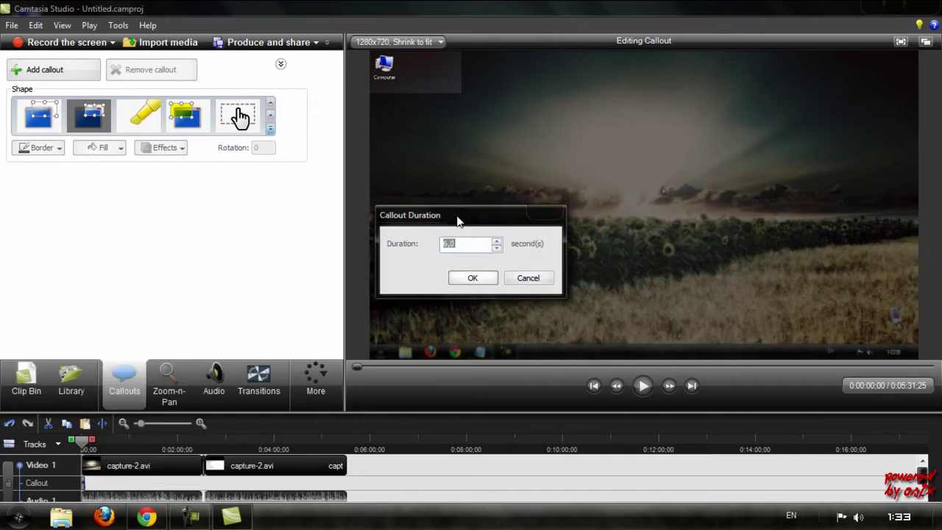
pyautogui.moveTo(458, 218); pyautogui.dragTo(489, 189)
pyautogui.click(552, 262)
pyautogui.rightClick(415, 78)
pyautogui.click(440, 104)
pyautogui.click(271, 130)
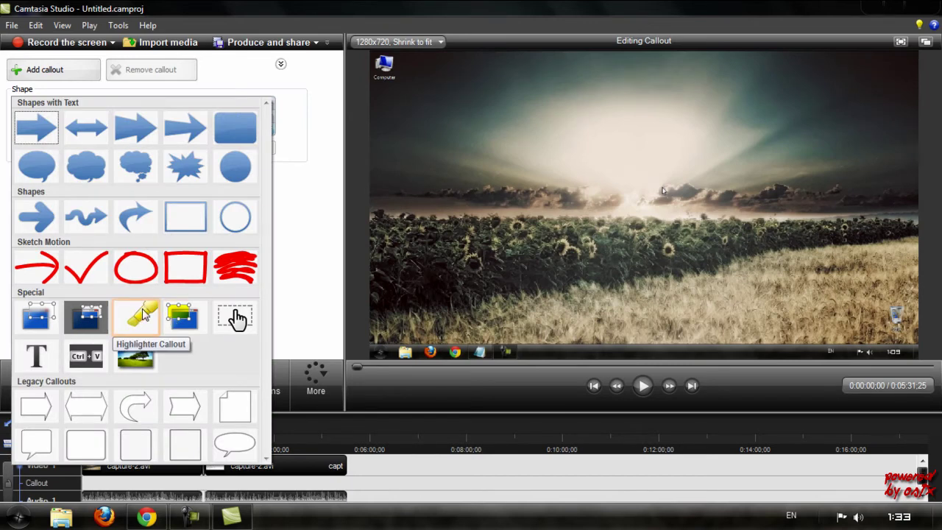
pyautogui.click(145, 316)
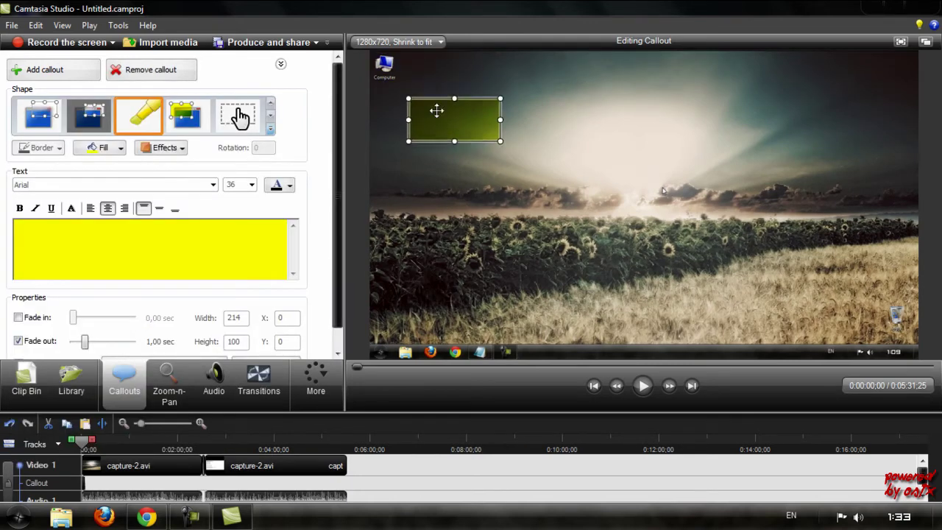
pyautogui.moveTo(436, 111); pyautogui.dragTo(412, 70)
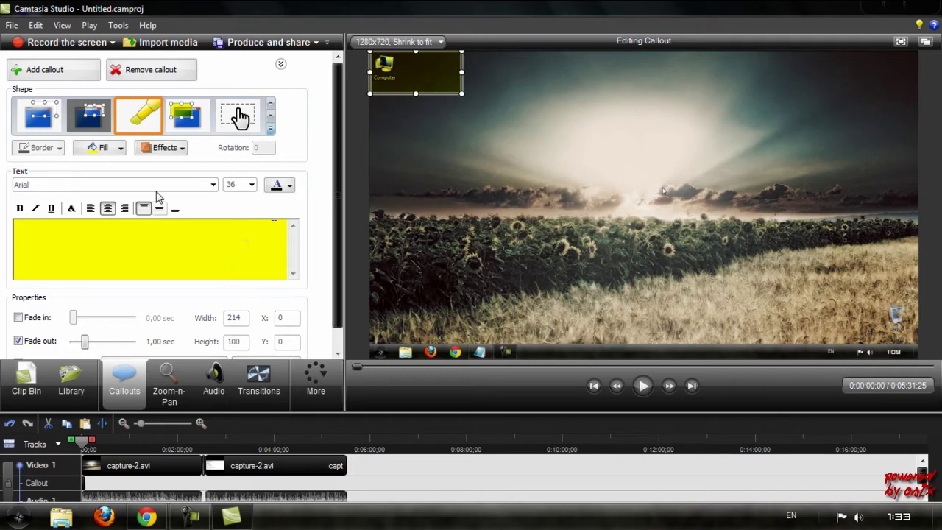
pyautogui.click(103, 149)
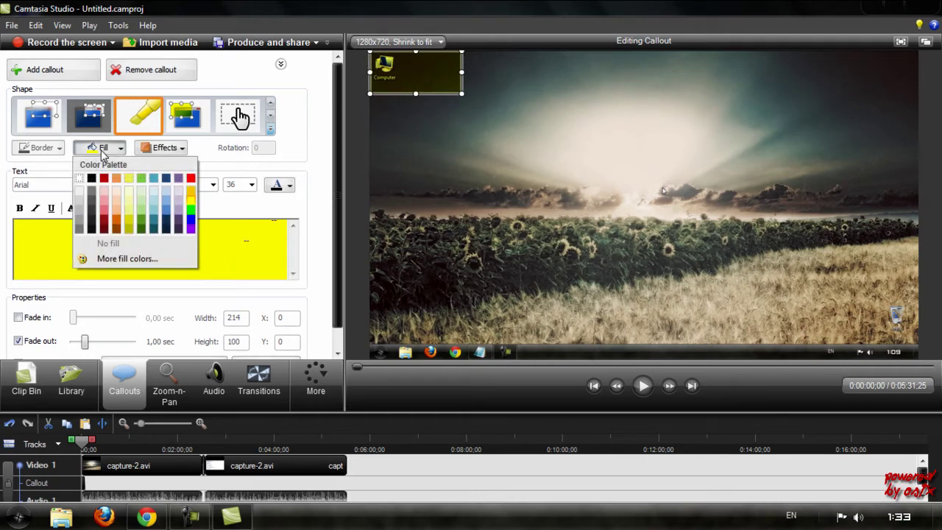
pyautogui.click(105, 223)
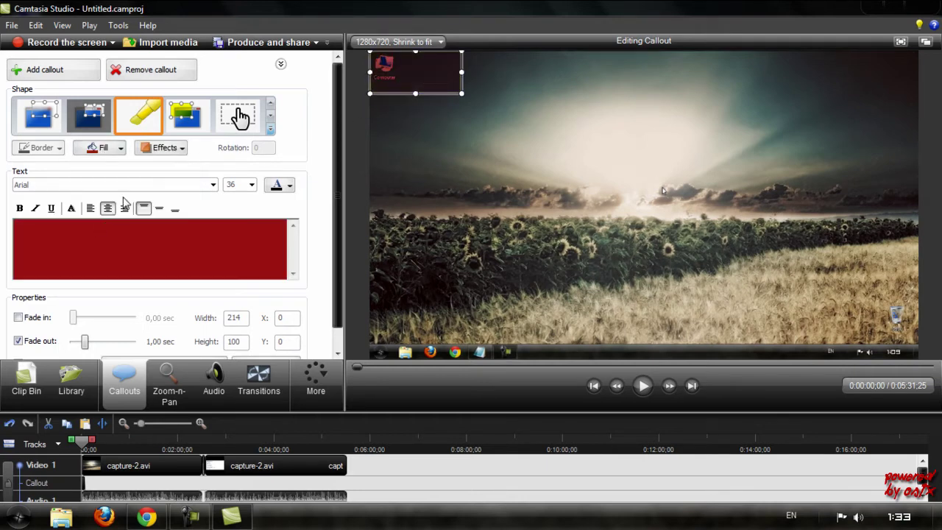
pyautogui.click(103, 147)
pyautogui.click(167, 198)
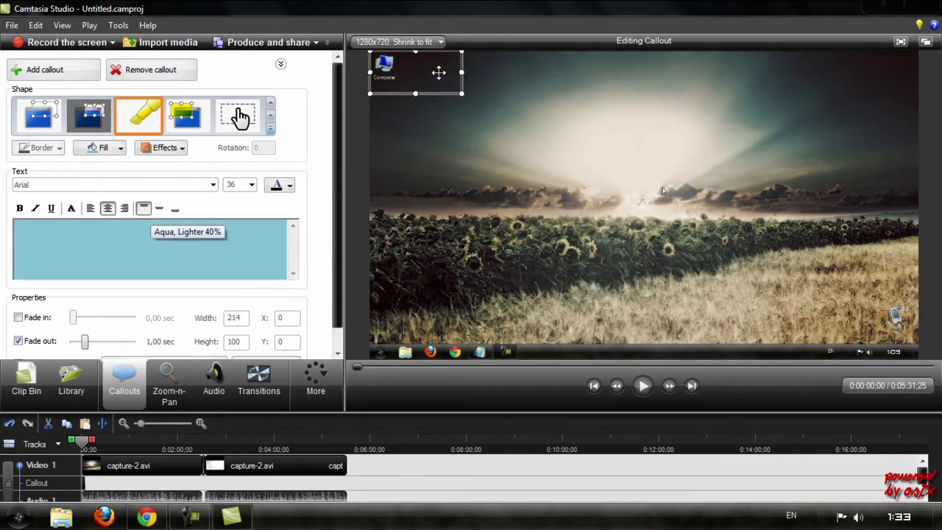
pyautogui.moveTo(456, 90); pyautogui.dragTo(907, 238)
pyautogui.moveTo(638, 239); pyautogui.dragTo(638, 195)
pyautogui.rightClick(676, 187)
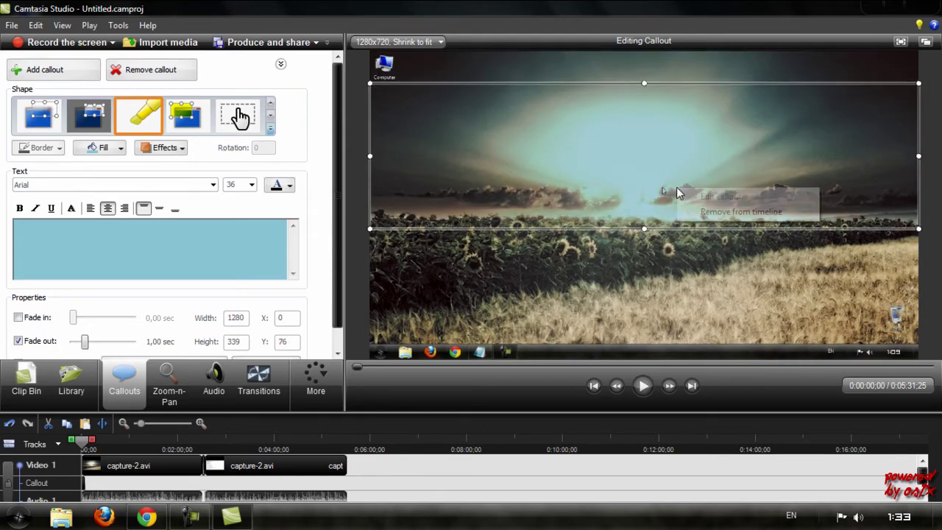
pyautogui.click(705, 214)
pyautogui.click(270, 129)
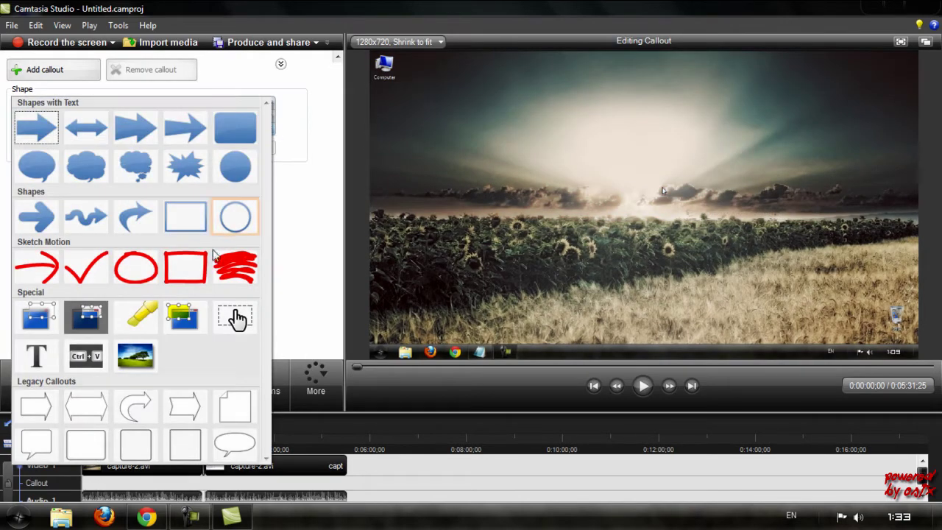
# Step: Add a transparent hotspot reading 'Hi', resize it and place it in the upper middle of the video
pyautogui.click(235, 318)
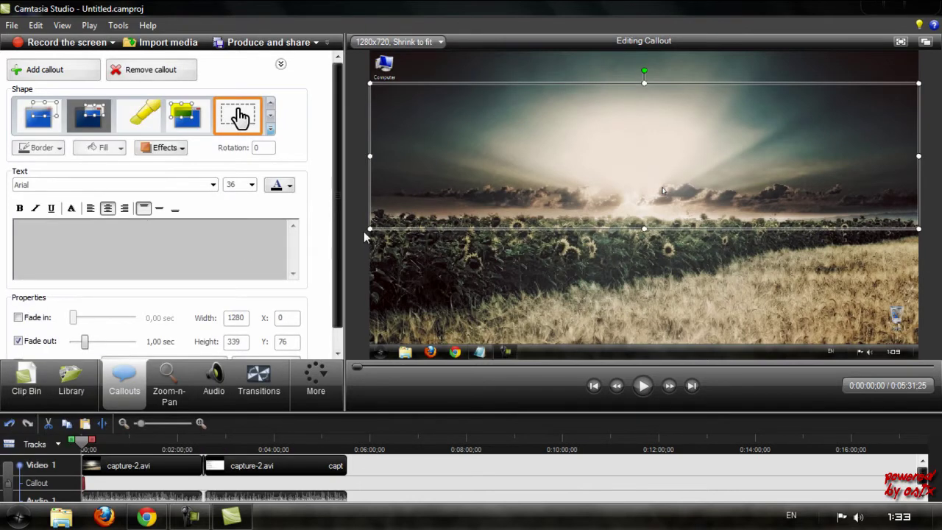
pyautogui.moveTo(390, 216); pyautogui.dragTo(641, 173)
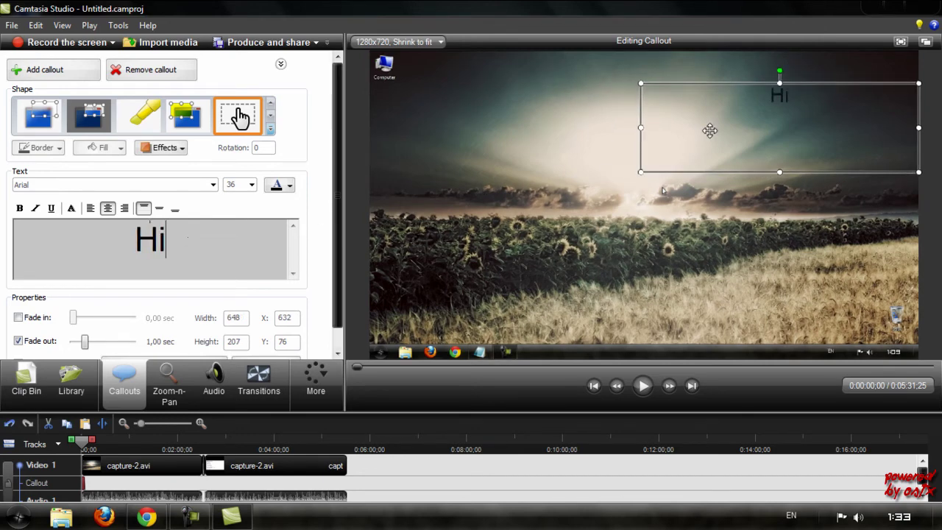
pyautogui.moveTo(710, 130); pyautogui.dragTo(546, 147)
pyautogui.rightClick(561, 151)
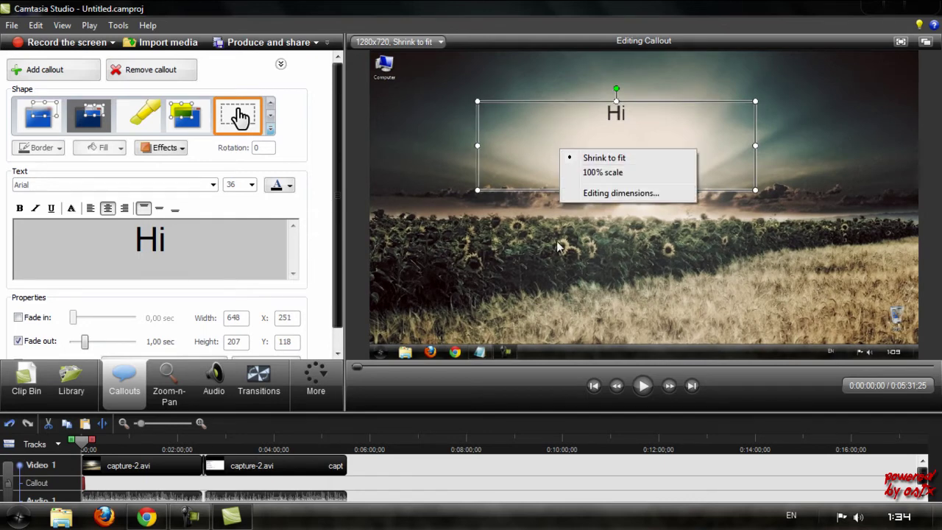
pyautogui.click(413, 301)
# Step: Remove the Hi hotspot callout from the timeline
pyautogui.rightClick(82, 487)
pyautogui.click(130, 394)
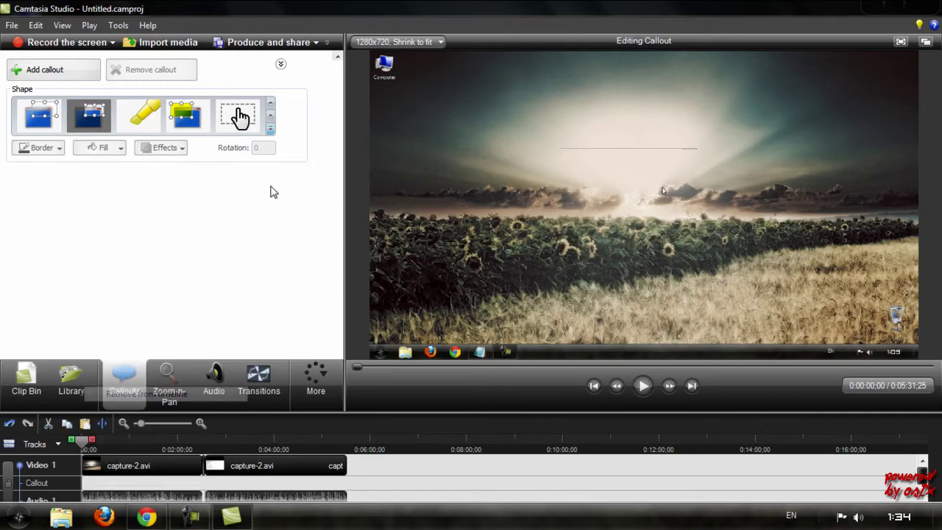
pyautogui.click(270, 129)
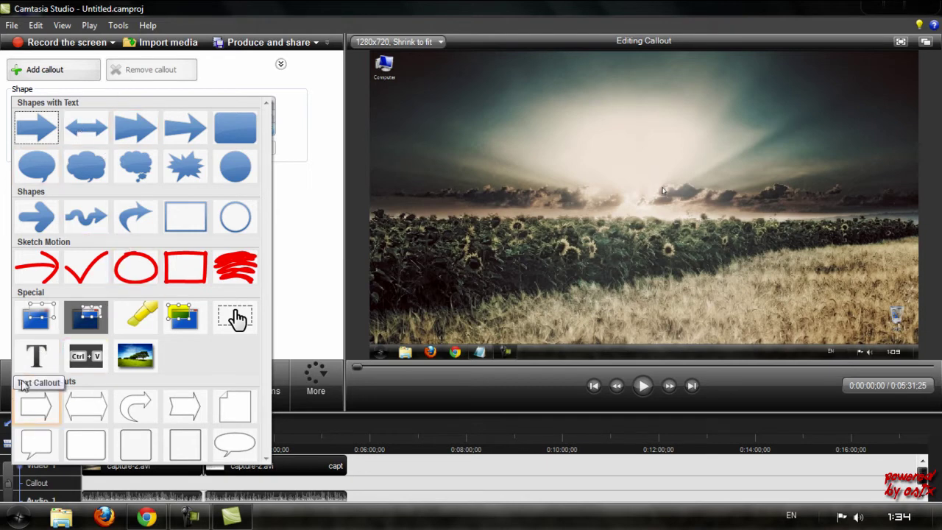
# Step: Add a text callout reading 'Hi youtube'
pyautogui.click(36, 365)
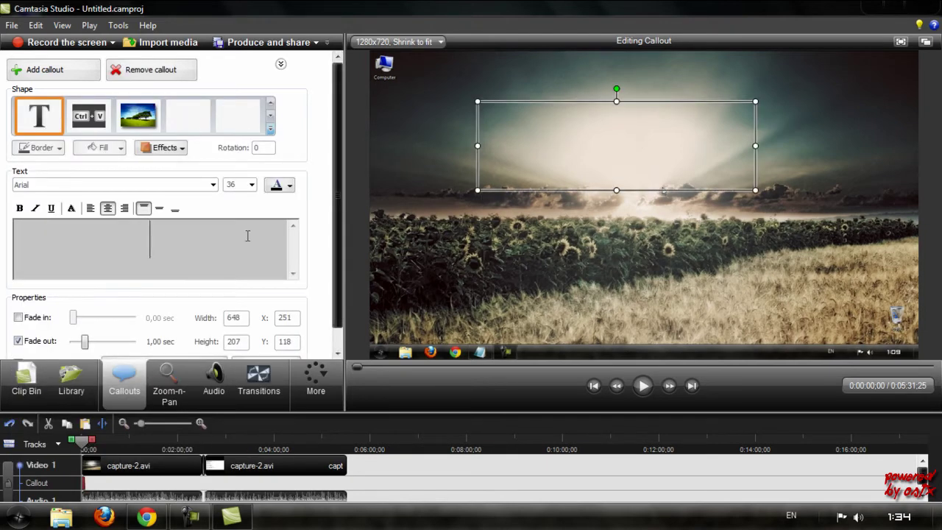
pyautogui.write('Hi youtbe')
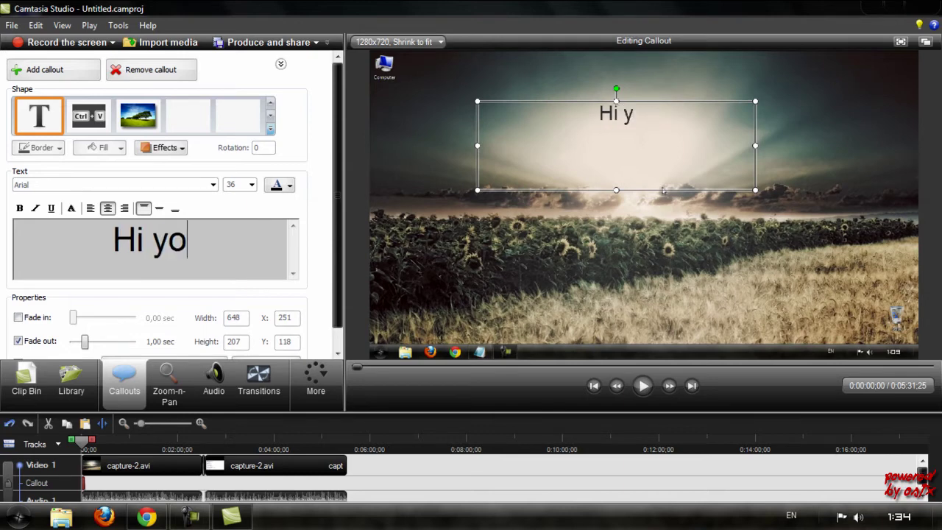
pyautogui.press('BackSpace')
pyautogui.press('BackSpace')
pyautogui.press('BackSpace')
pyautogui.write('tube')
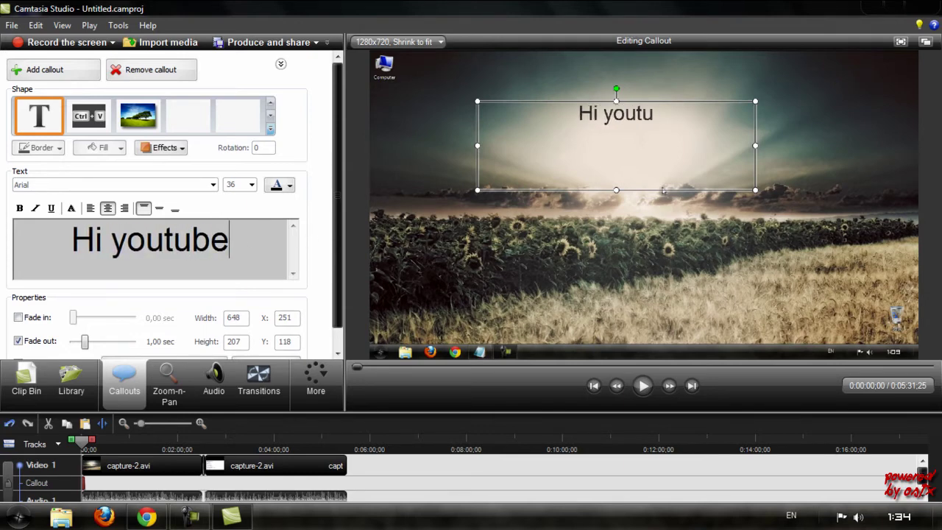
pyautogui.click(430, 204)
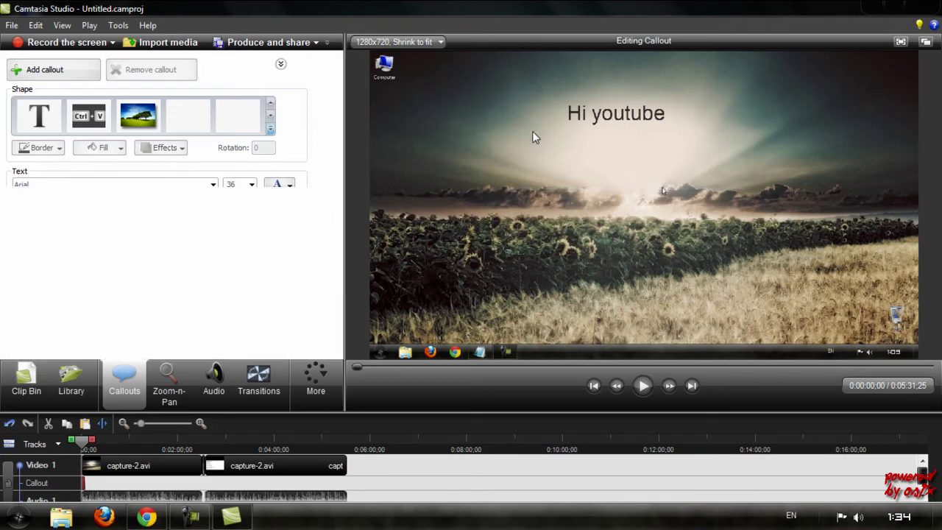
# Step: Remove the 'Hi youtube' callout from the timeline
pyautogui.click(269, 130)
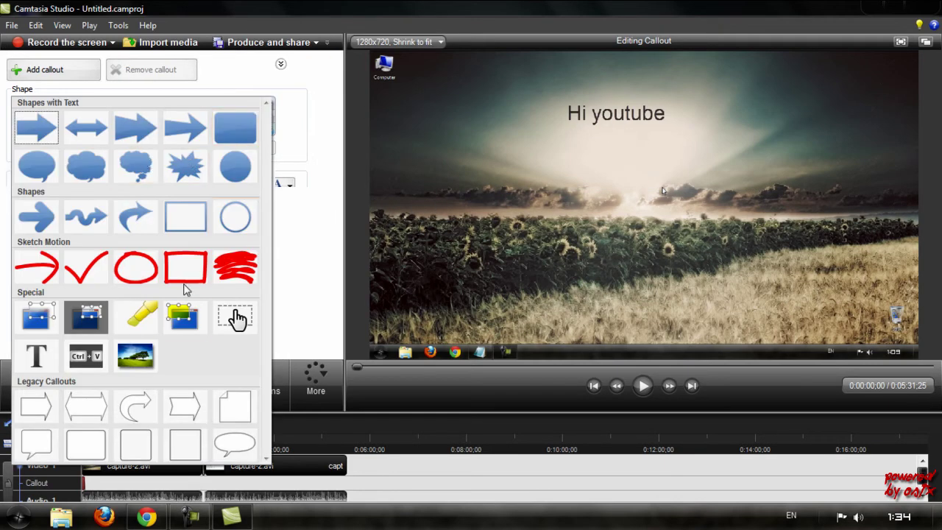
pyautogui.click(622, 145)
pyautogui.rightClick(618, 120)
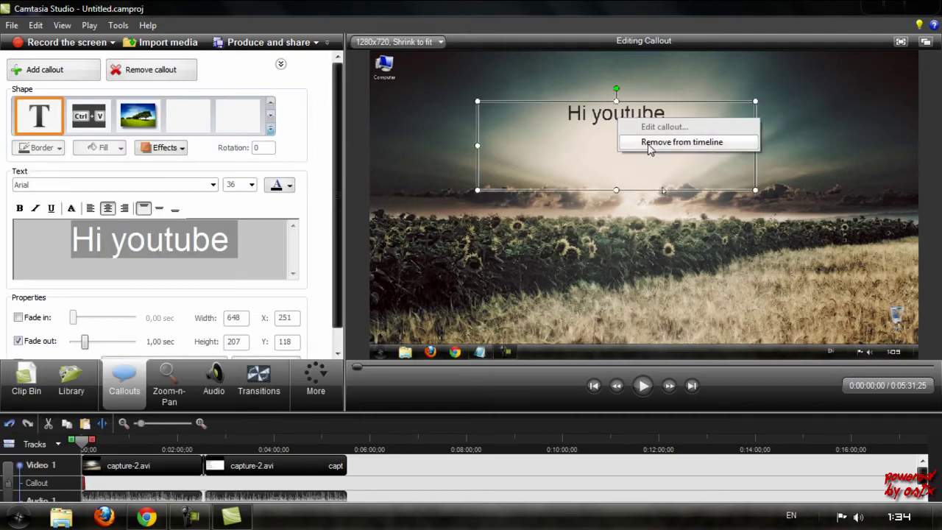
pyautogui.click(650, 143)
pyautogui.click(270, 129)
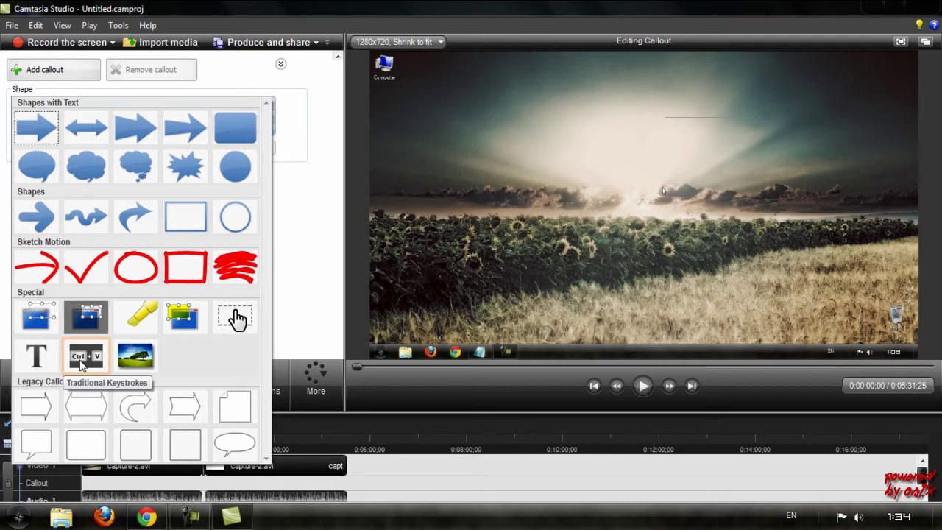
pyautogui.click(81, 363)
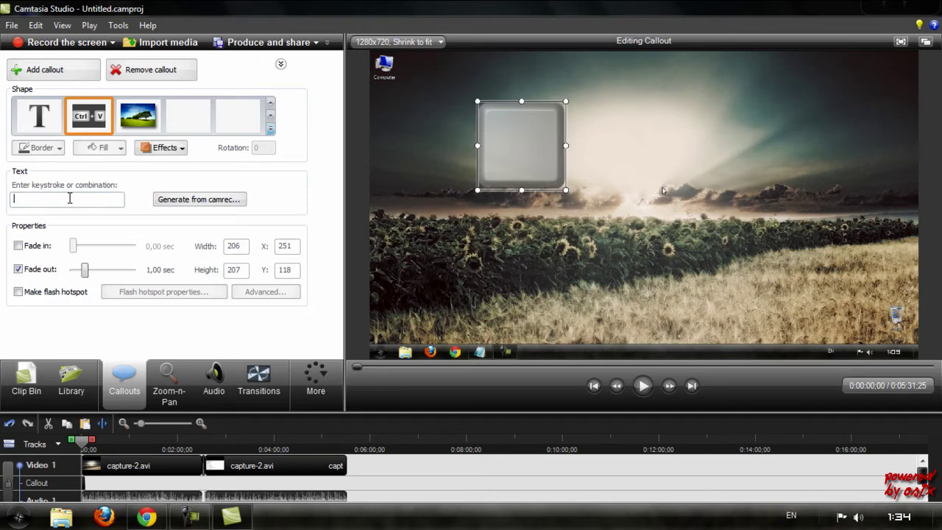
pyautogui.press('shift')
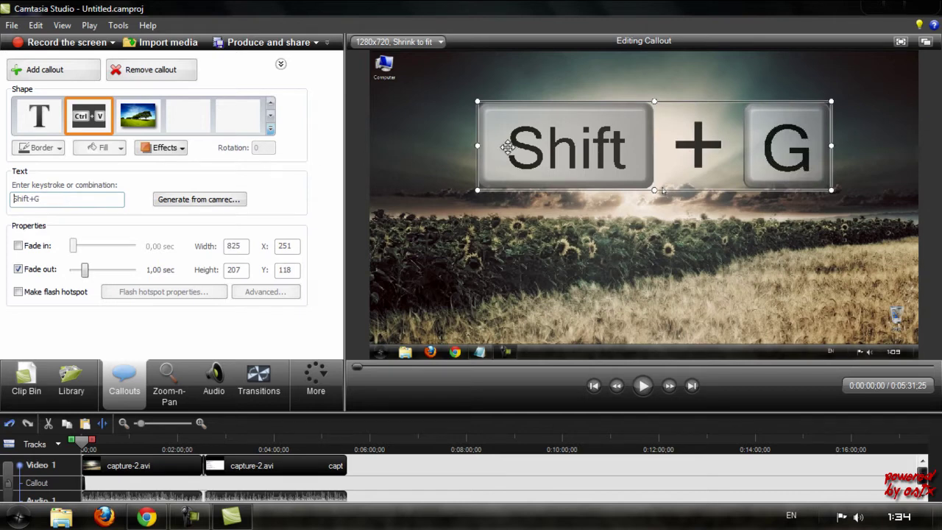
pyautogui.moveTo(515, 142); pyautogui.dragTo(538, 197)
pyautogui.click(162, 147)
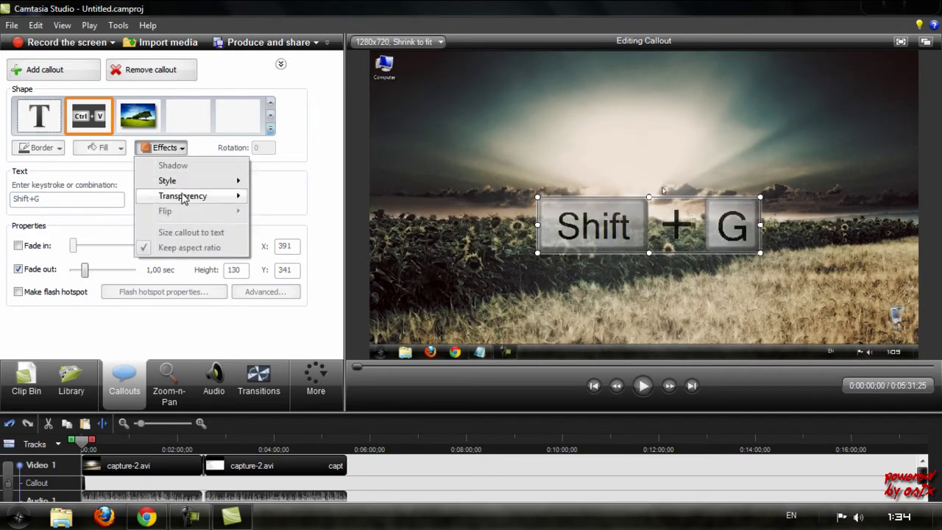
pyautogui.moveTo(184, 199)
pyautogui.click(254, 211)
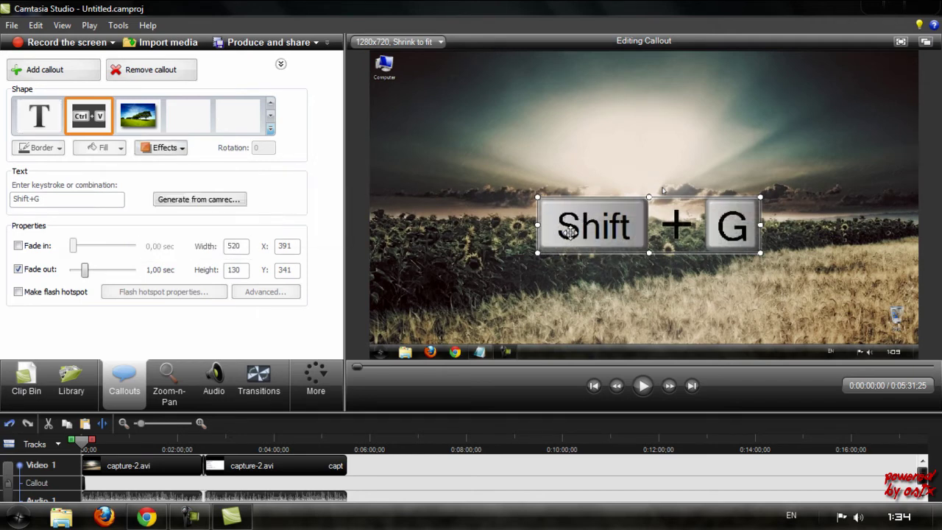
pyautogui.moveTo(563, 234); pyautogui.dragTo(440, 285)
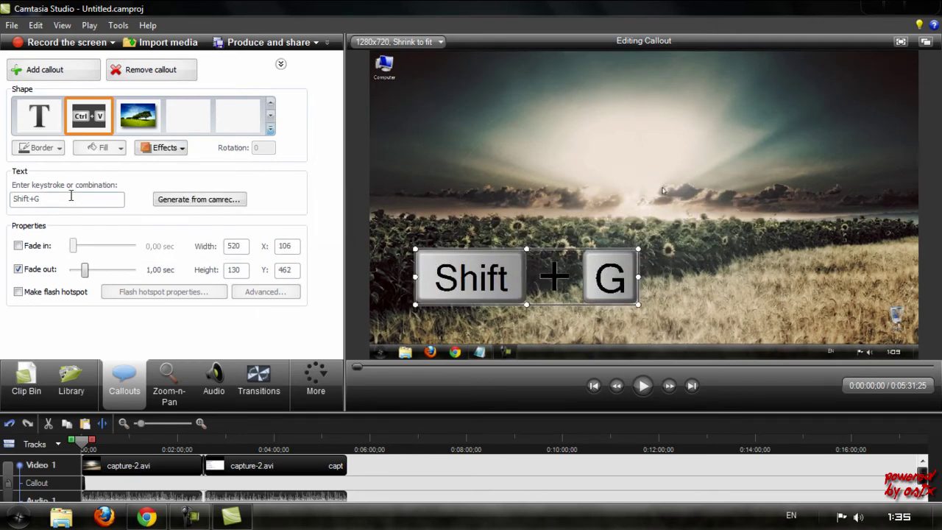
pyautogui.press('BackSpace')
pyautogui.press('Return')
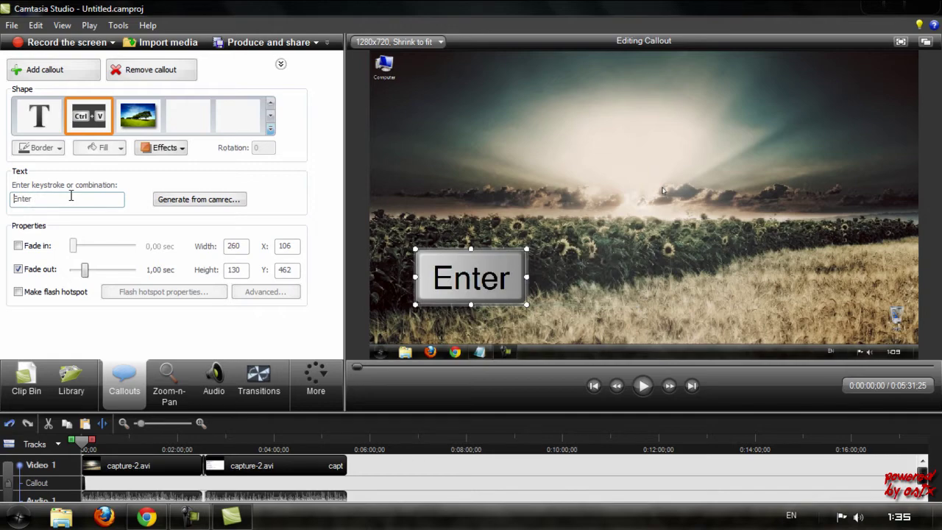
pyautogui.rightClick(475, 274)
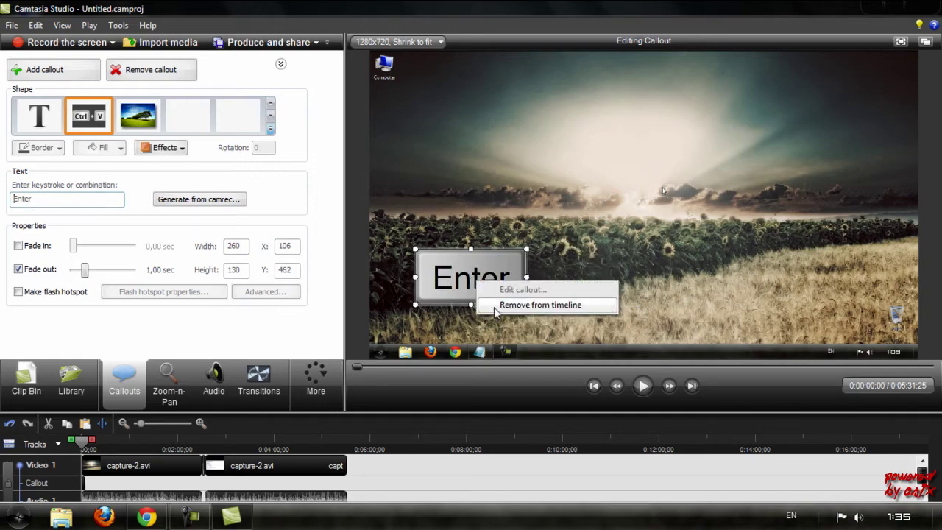
pyautogui.click(494, 308)
# Step: Load pbo-ps23.png from the Desktop as an image callout
pyautogui.click(271, 130)
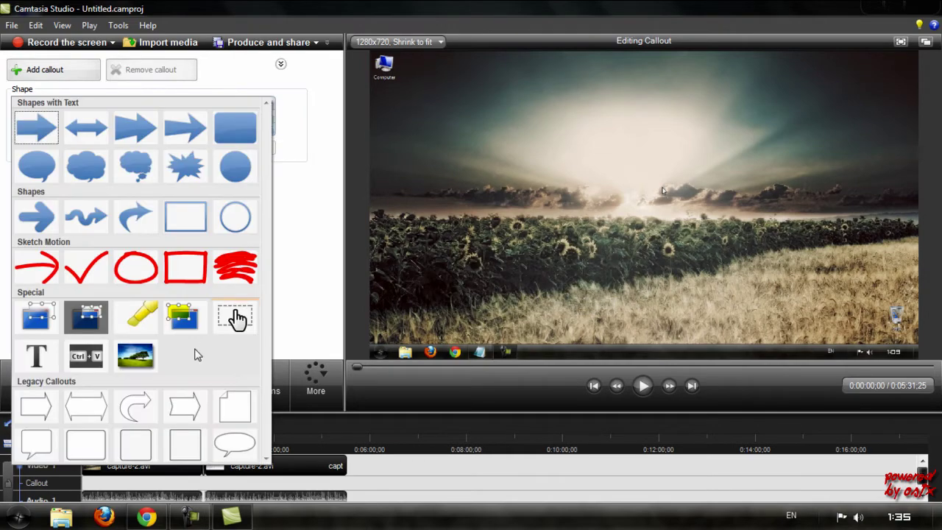
pyautogui.click(123, 358)
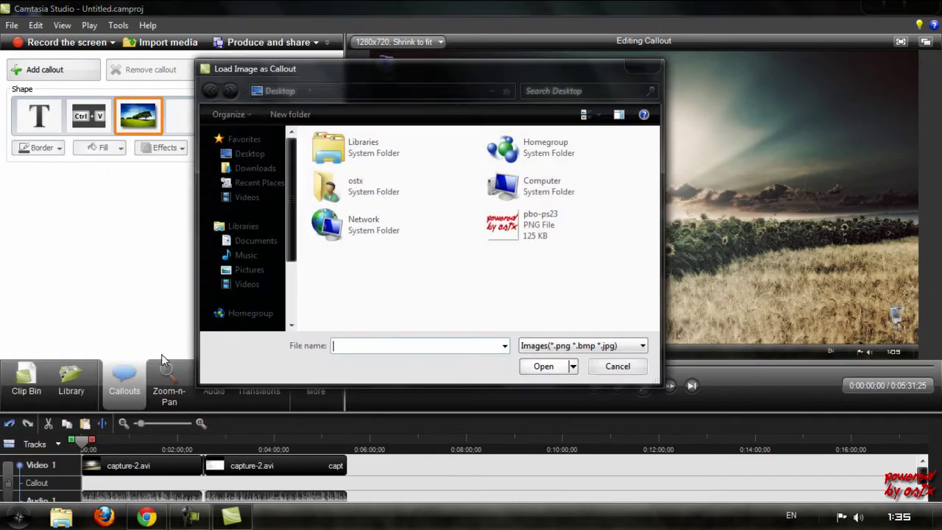
pyautogui.click(260, 153)
pyautogui.click(567, 228)
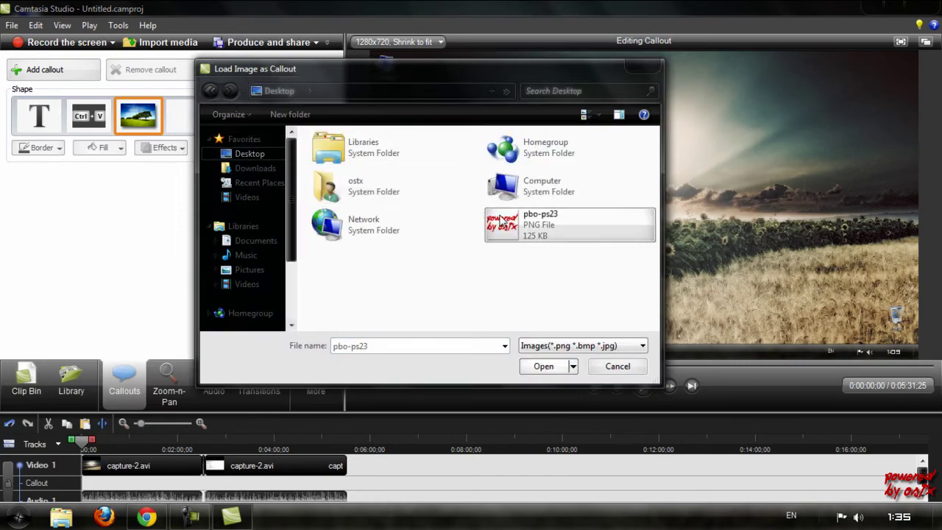
pyautogui.click(541, 372)
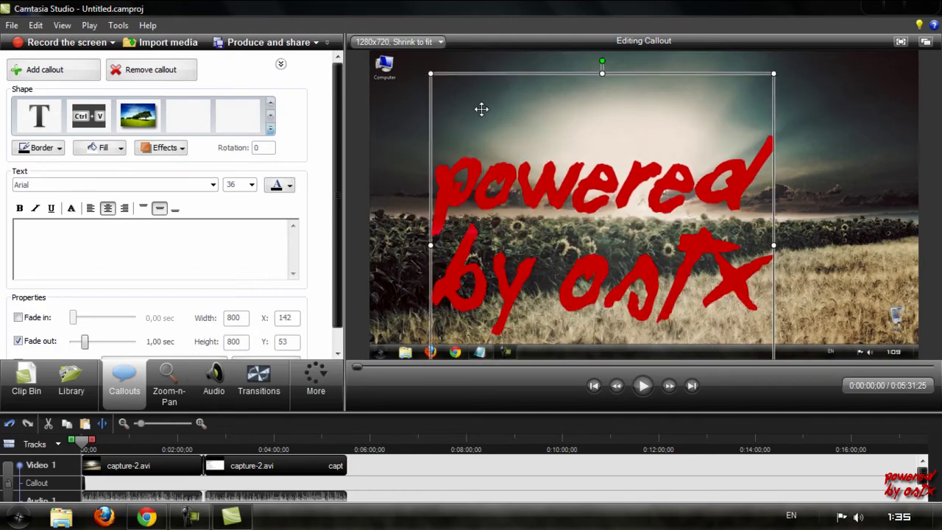
# Step: Shrink the watermark image to 96 x 96 and place it in the bottom-right corner
pyautogui.moveTo(431, 74); pyautogui.dragTo(600, 243)
pyautogui.moveTo(692, 300); pyautogui.dragTo(571, 173)
pyautogui.moveTo(481, 117); pyautogui.dragTo(872, 303)
pyautogui.click(764, 285)
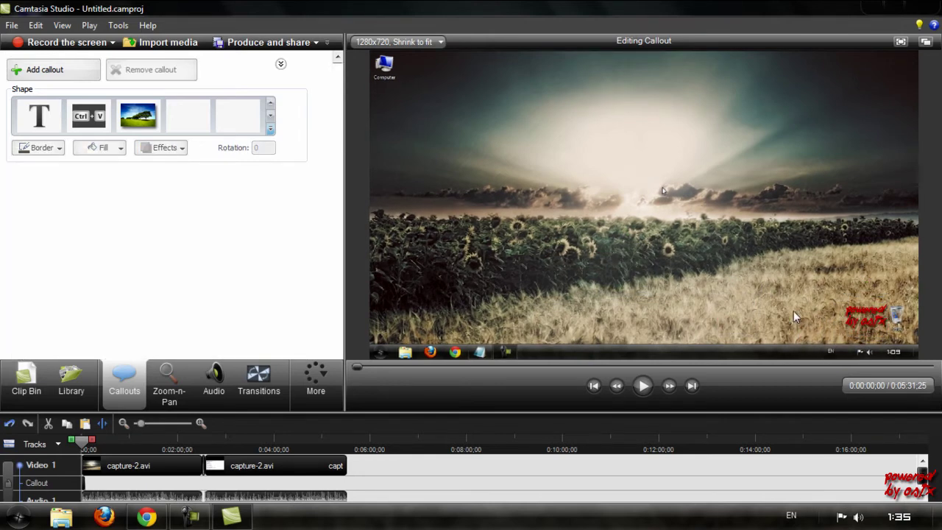
# Step: Set the watermark callout duration to 80 seconds
pyautogui.rightClick(83, 491)
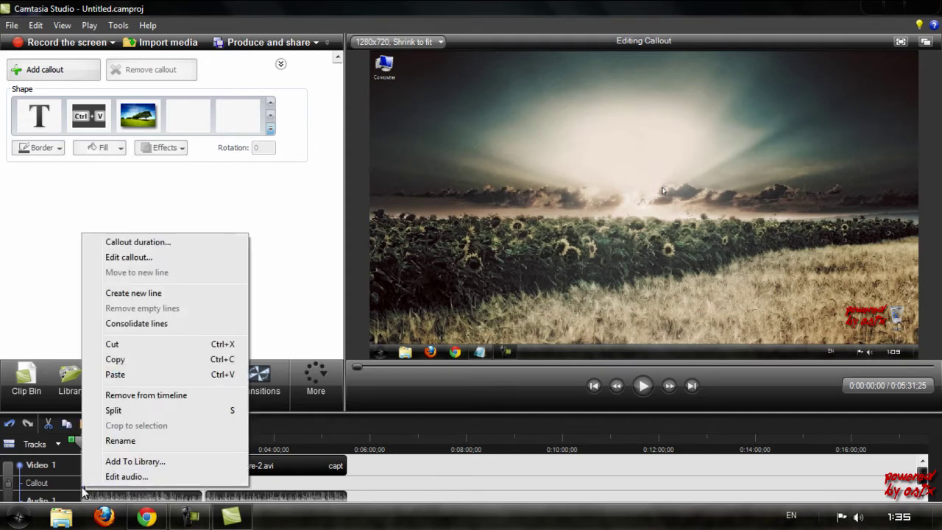
pyautogui.click(166, 248)
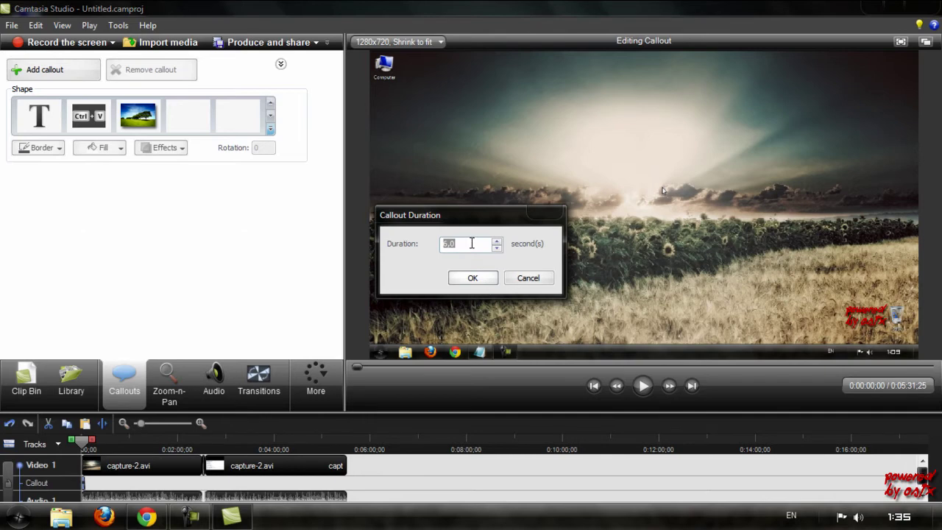
pyautogui.write('80')
pyautogui.click(472, 278)
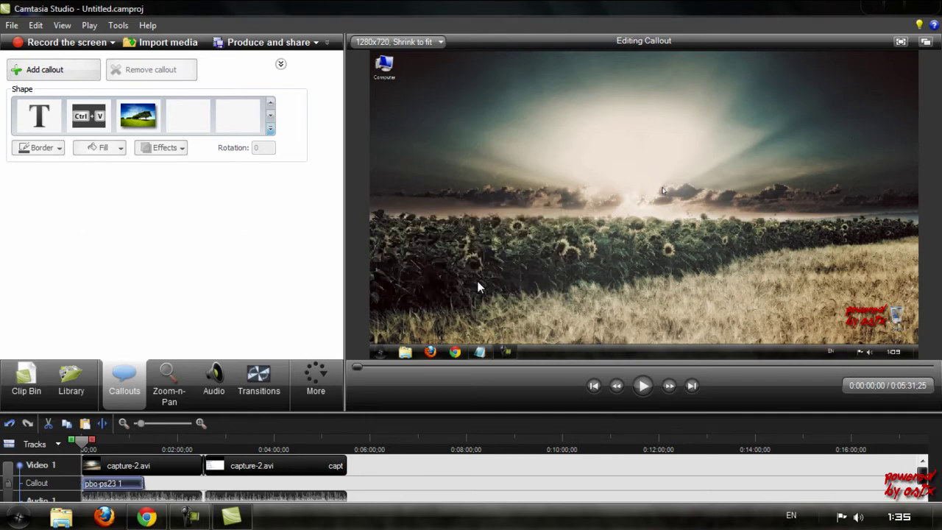
# Step: Remove the pbo-ps23 watermark callout from the timeline
pyautogui.rightClick(127, 497)
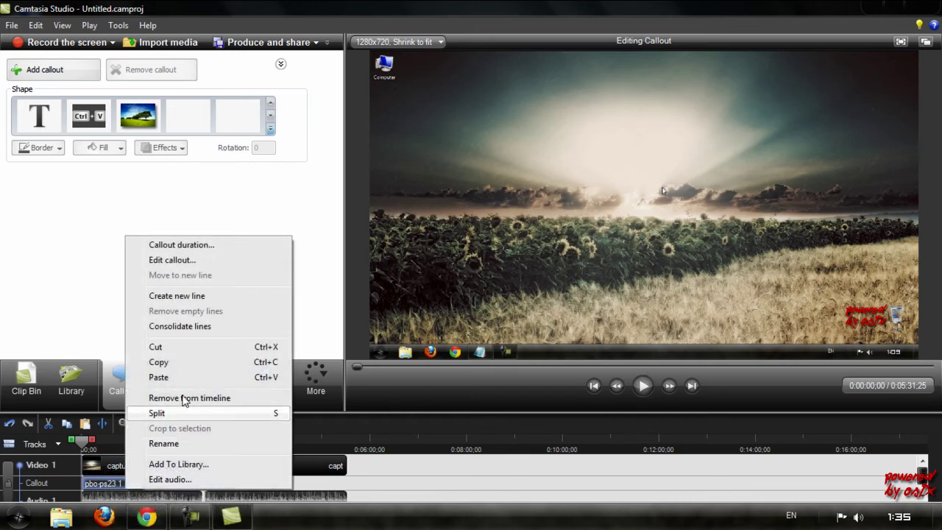
pyautogui.click(185, 398)
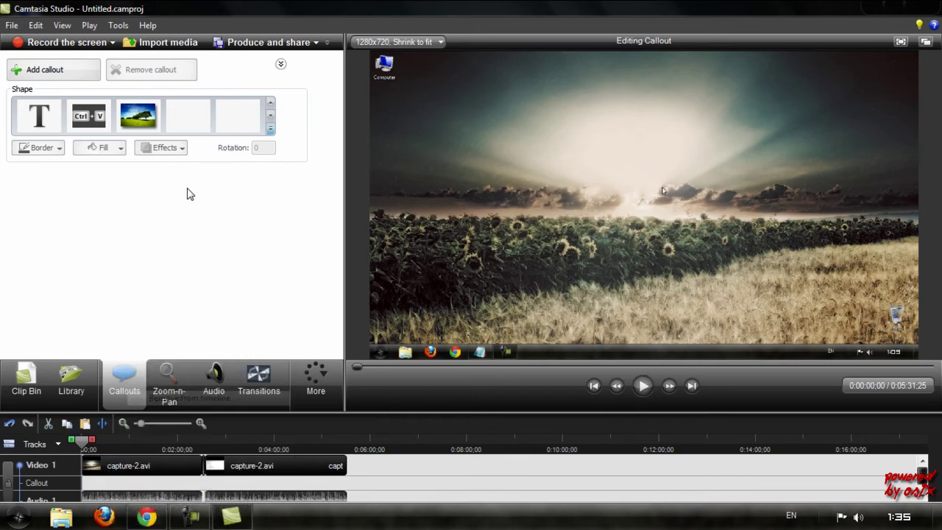
pyautogui.click(270, 131)
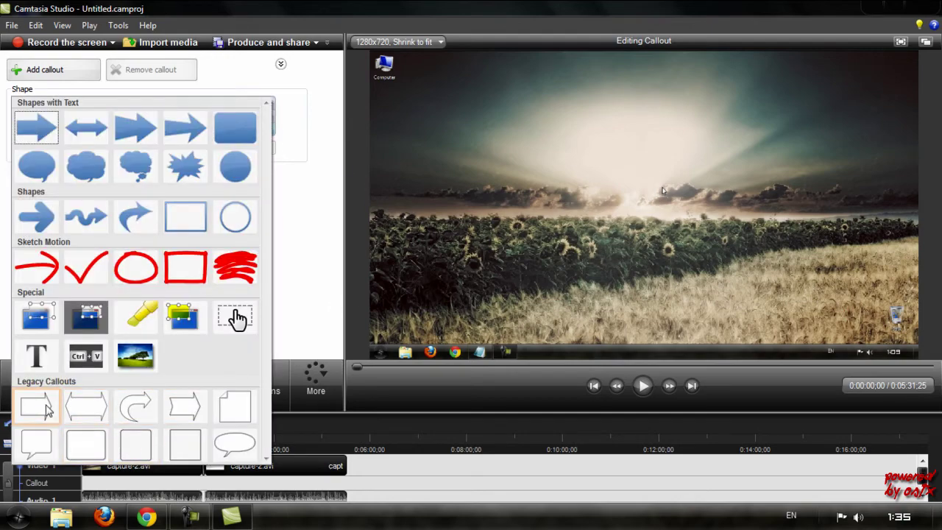
# Step: Try a plain white box callout at the video centre, then remove it
pyautogui.click(86, 444)
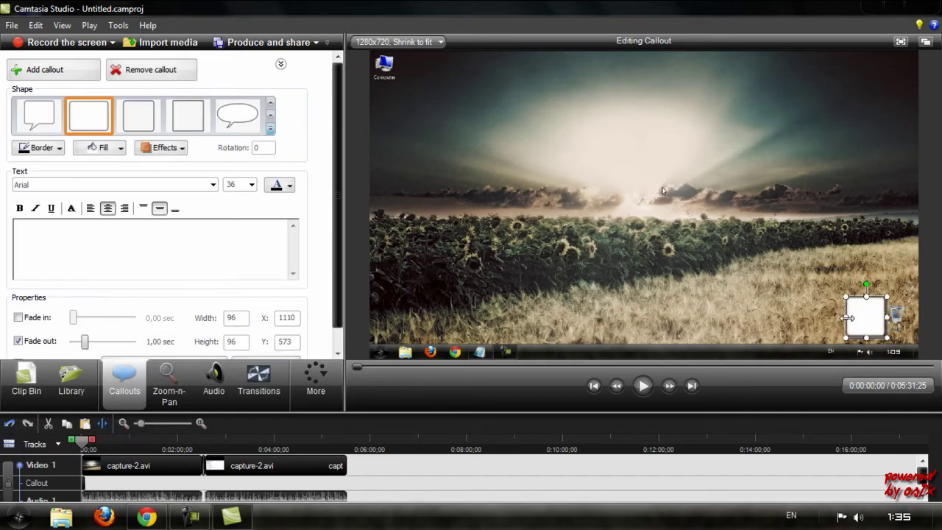
pyautogui.moveTo(873, 318); pyautogui.dragTo(582, 237)
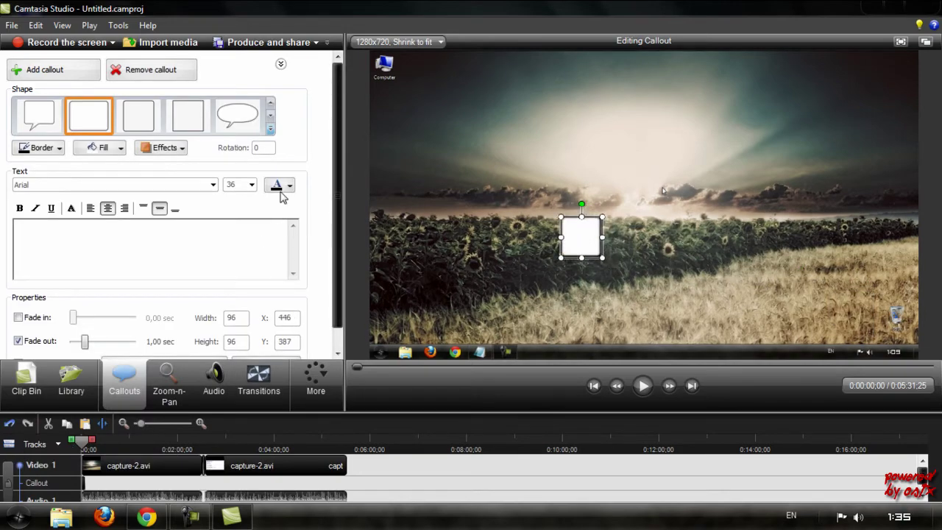
pyautogui.click(270, 130)
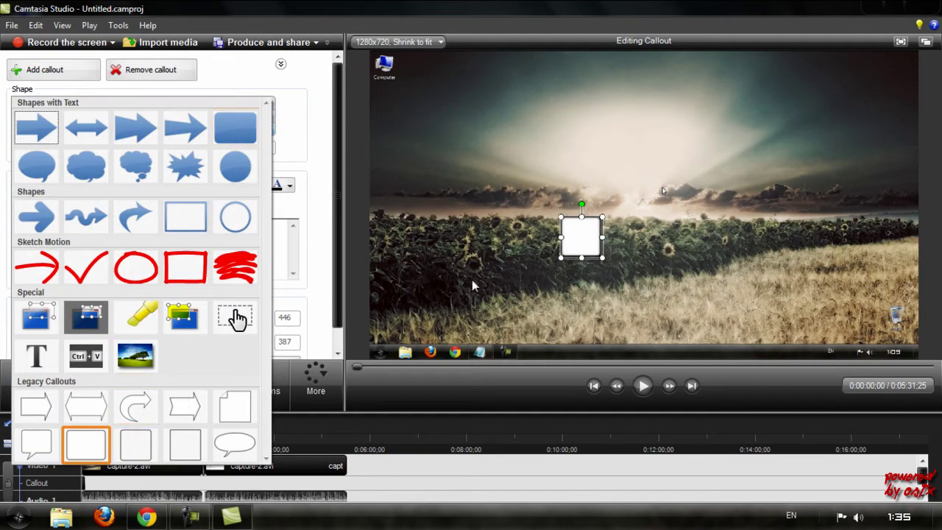
pyautogui.rightClick(582, 244)
pyautogui.click(633, 267)
# Step: Switch to Zoom-n-Pan editing without adding another callout
pyautogui.click(270, 131)
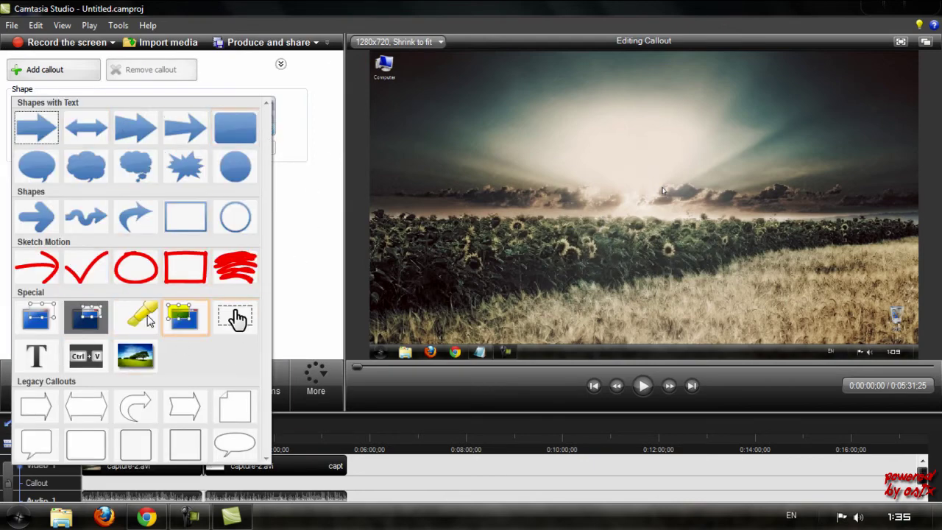
pyautogui.click(330, 271)
pyautogui.click(171, 397)
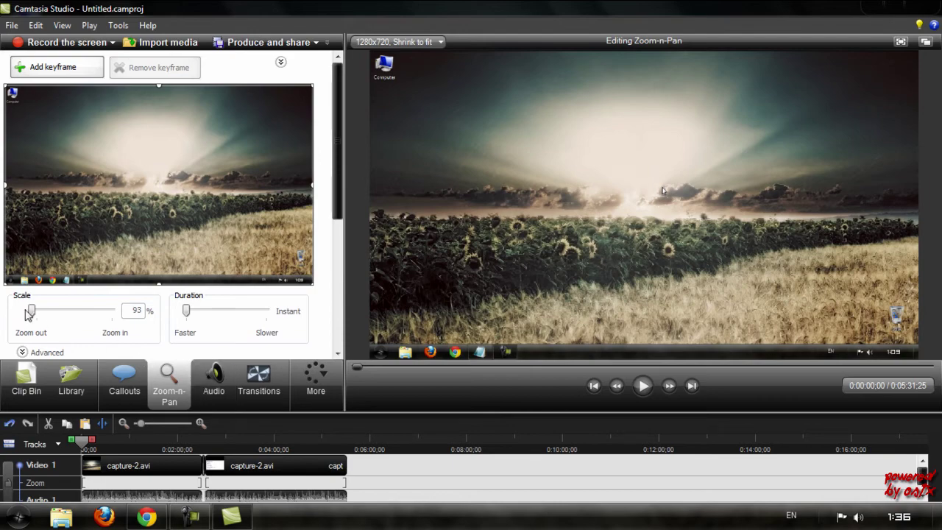
# Step: Zoom the opening frame in to 173%, framed slightly higher, and preview it
pyautogui.moveTo(28, 308); pyautogui.dragTo(68, 311)
pyautogui.moveTo(107, 177); pyautogui.dragTo(108, 166)
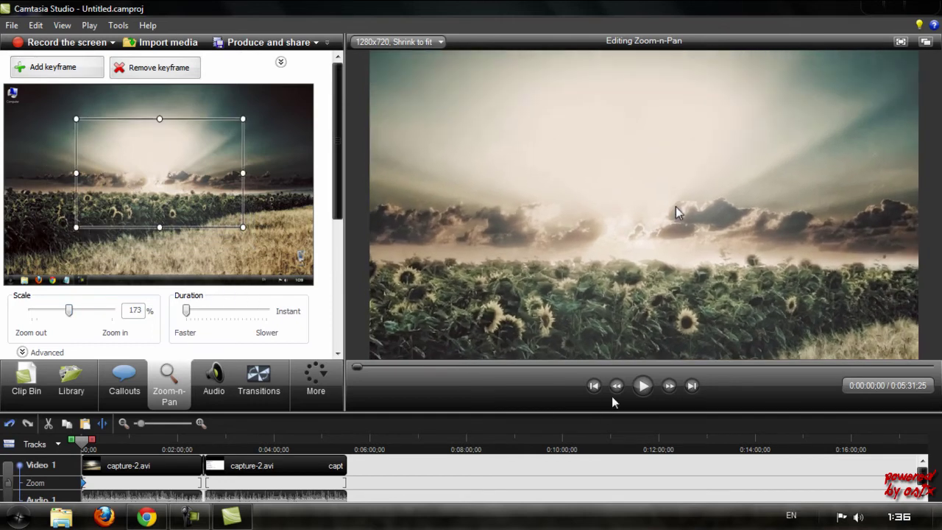
pyautogui.click(643, 388)
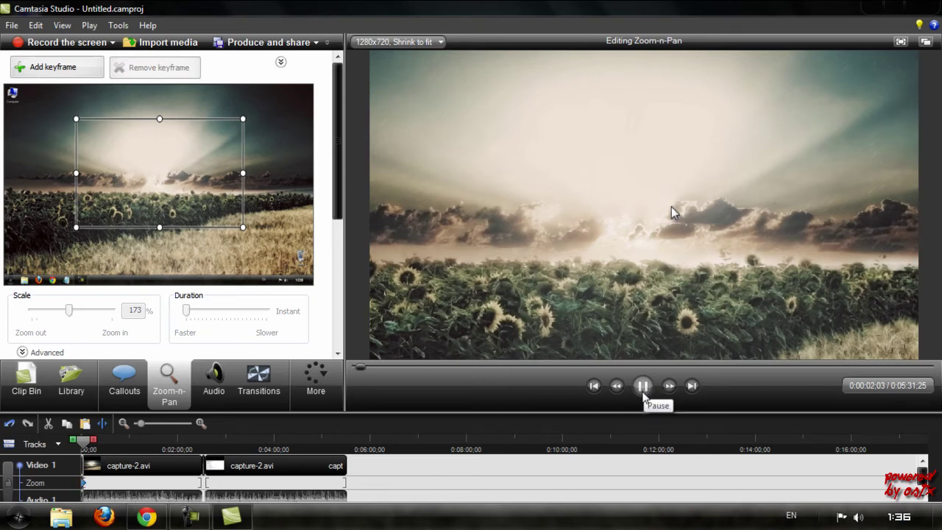
pyautogui.click(644, 391)
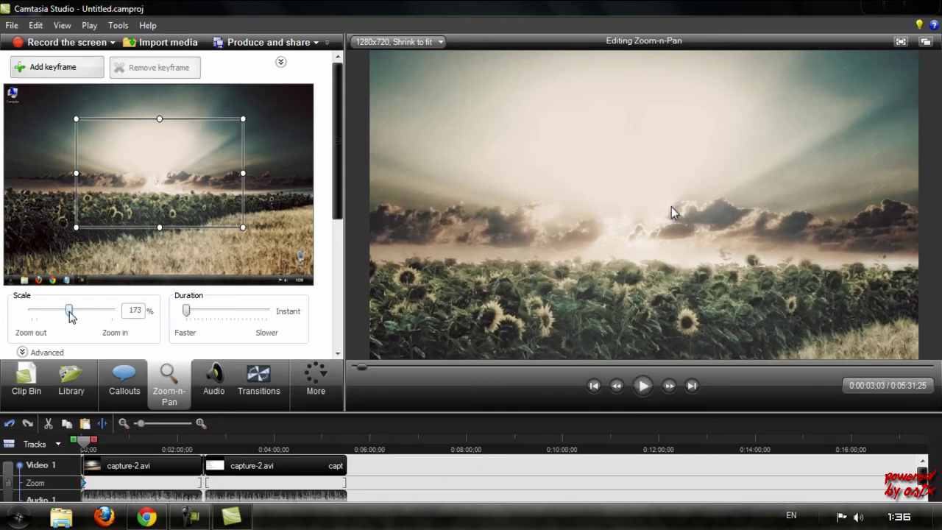
# Step: Zoom back out to 93% and preview the zoom animation from the clip start
pyautogui.moveTo(71, 313); pyautogui.dragTo(30, 313)
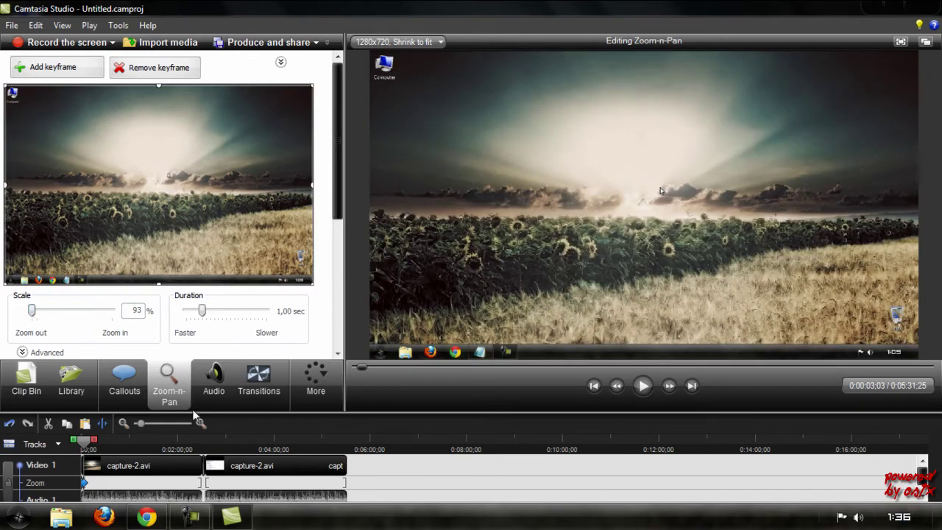
pyautogui.click(357, 368)
pyautogui.click(642, 386)
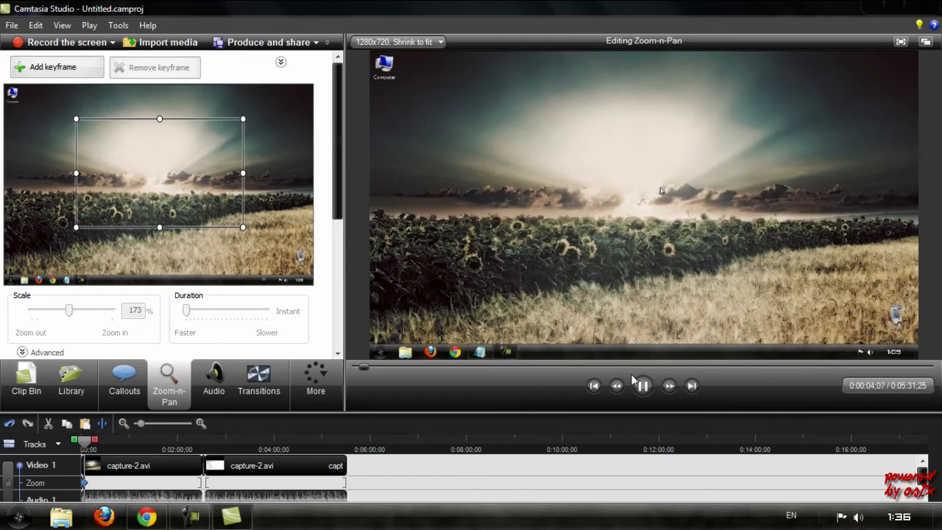
pyautogui.click(642, 386)
pyautogui.click(359, 367)
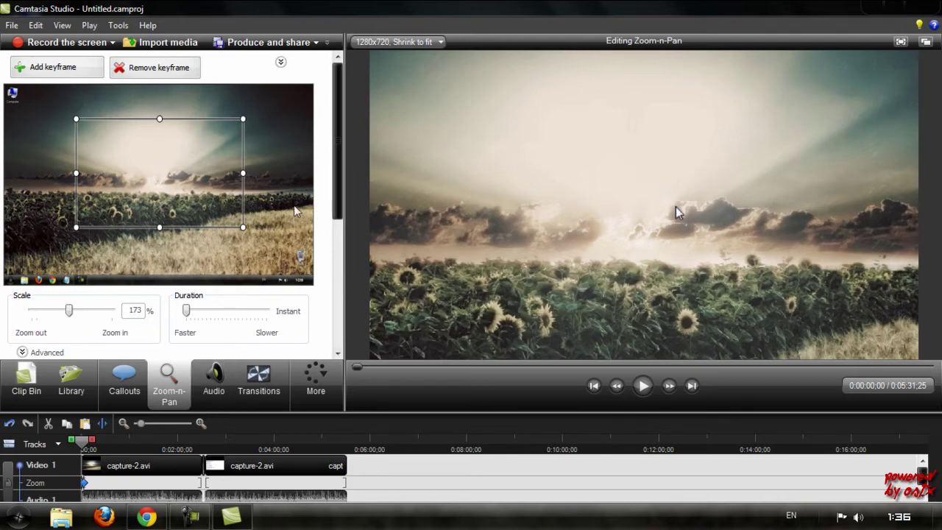
# Step: Remove all zoom keyframes and bring up the audio editing options
pyautogui.rightClick(86, 487)
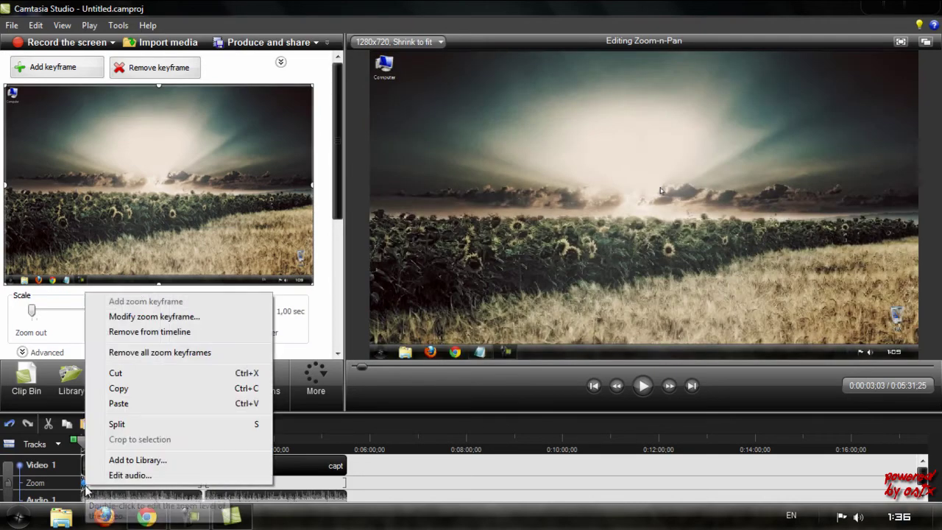
pyautogui.click(149, 355)
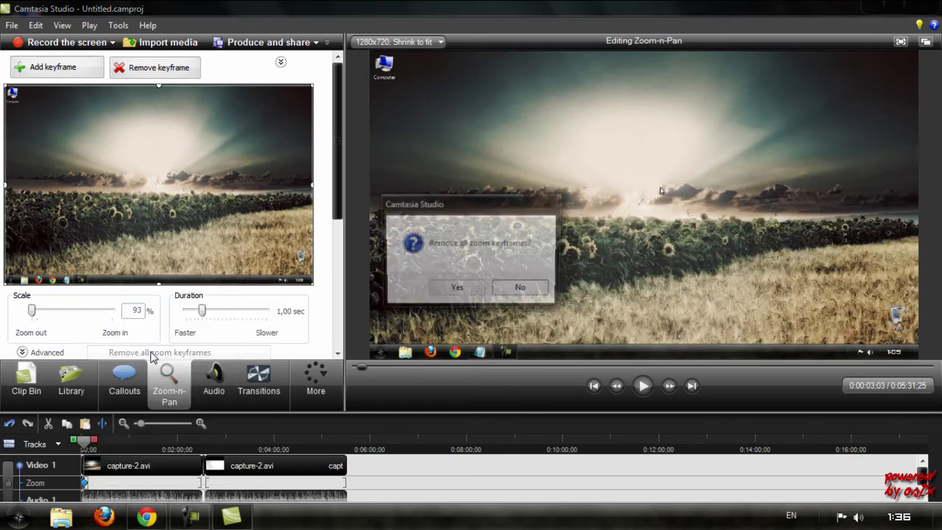
pyautogui.click(457, 290)
pyautogui.click(210, 388)
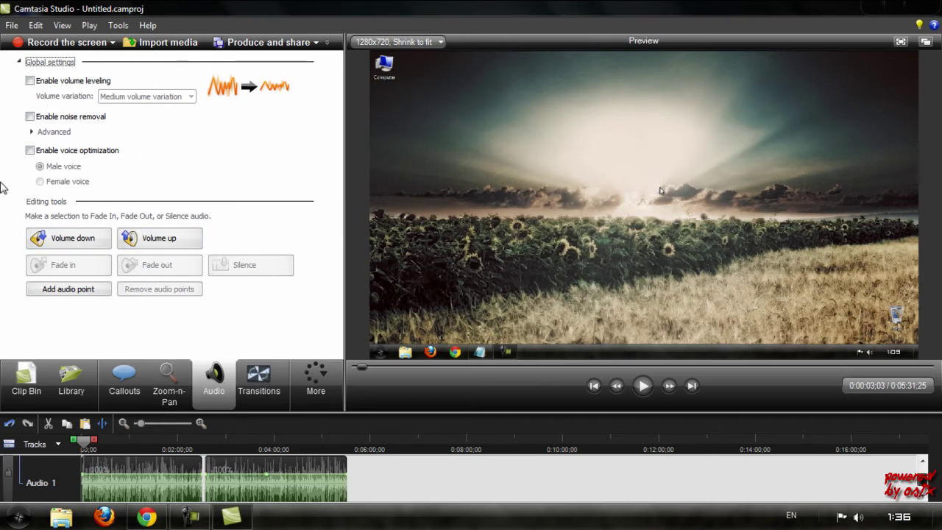
# Step: Choose Custom settings volume variation (ratio 20, threshold -30 dB, gain 5 dB), leaving leveling unchecked
pyautogui.click(30, 81)
pyautogui.click(130, 98)
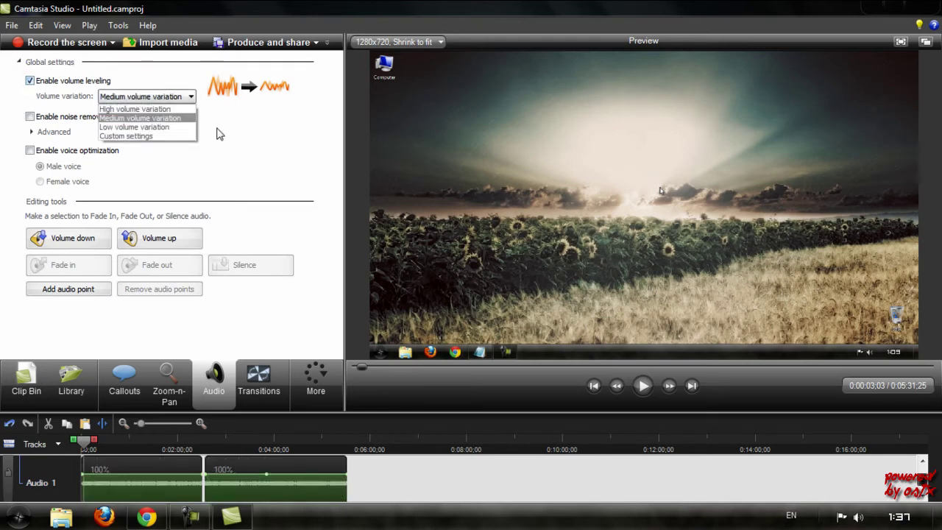
pyautogui.click(143, 137)
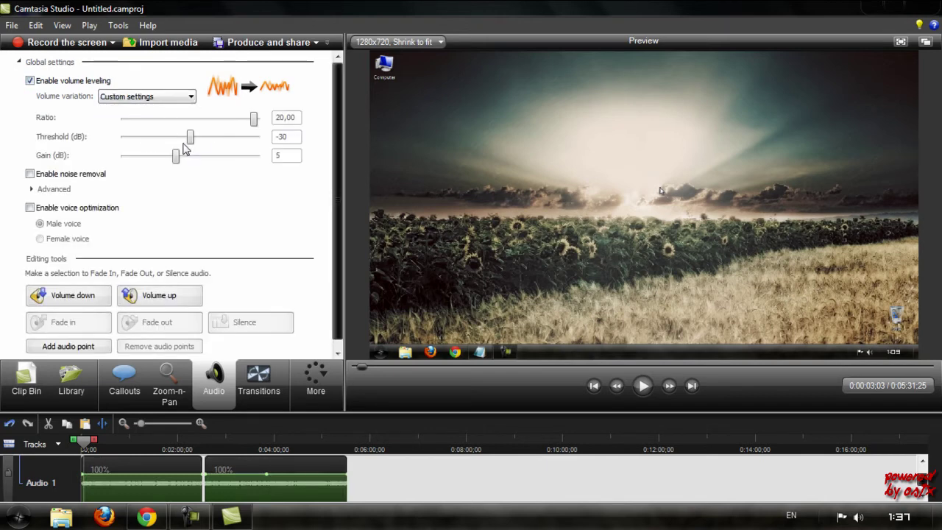
pyautogui.click(155, 103)
pyautogui.click(147, 140)
pyautogui.click(29, 81)
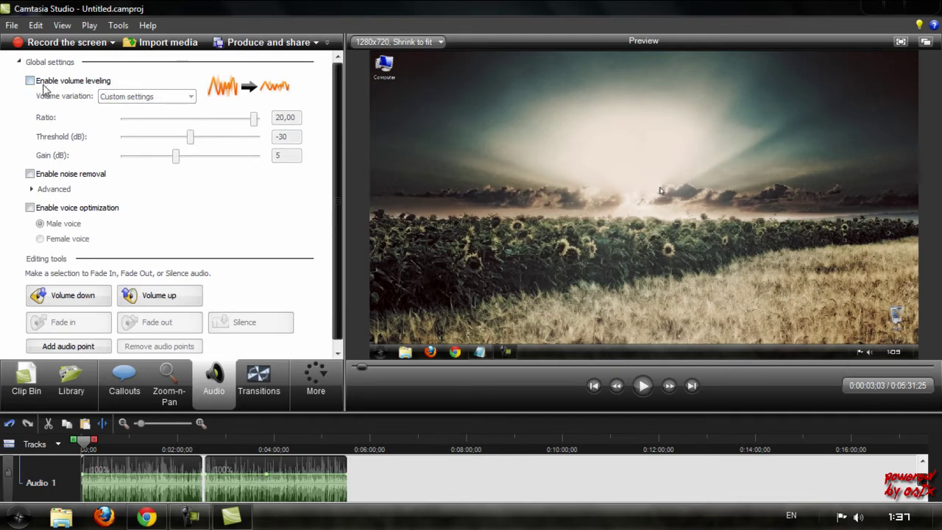
# Step: Enable noise removal and voice optimization, then turn the clip volume down
pyautogui.click(30, 174)
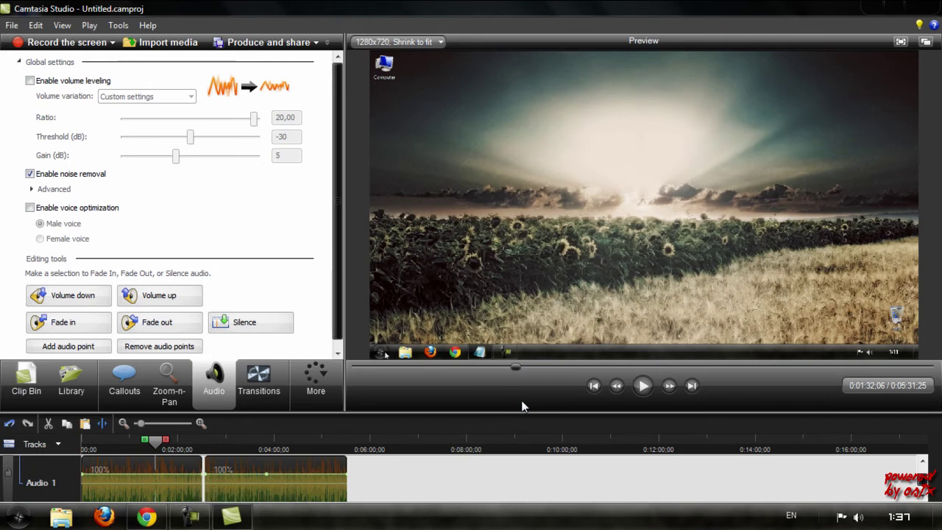
pyautogui.hotkey('ctrl', 'Home')
pyautogui.moveTo(152, 439); pyautogui.dragTo(76, 445)
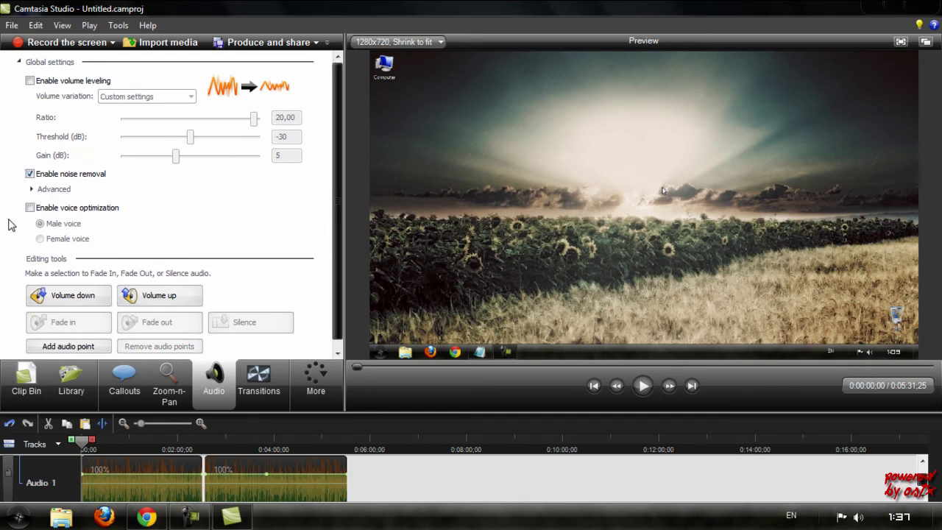
pyautogui.click(31, 208)
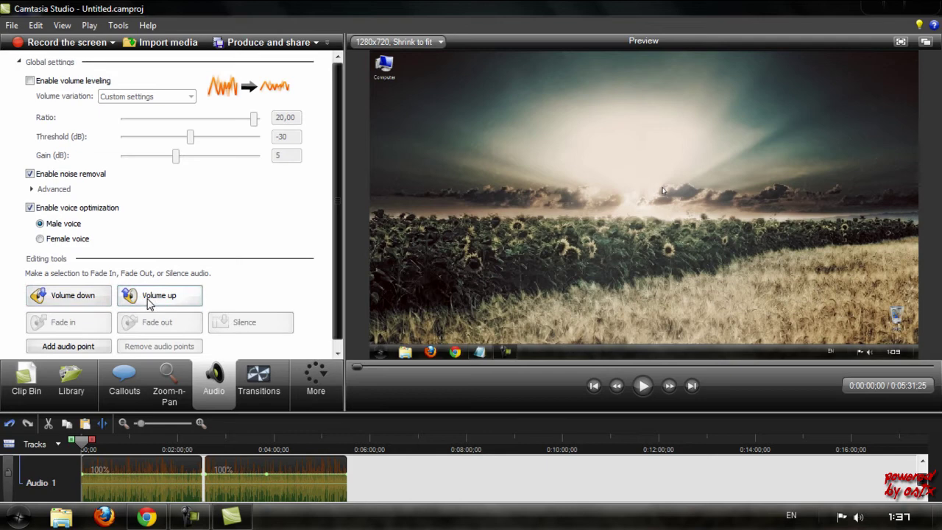
pyautogui.click(112, 295)
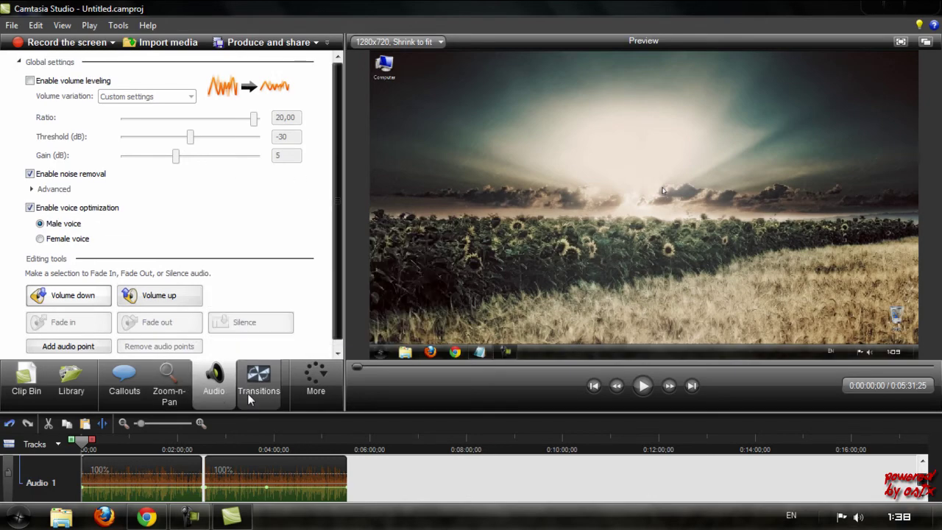
# Step: Look through the Transitions gallery and More menu, then return to the Clip Bin timeline
pyautogui.click(249, 396)
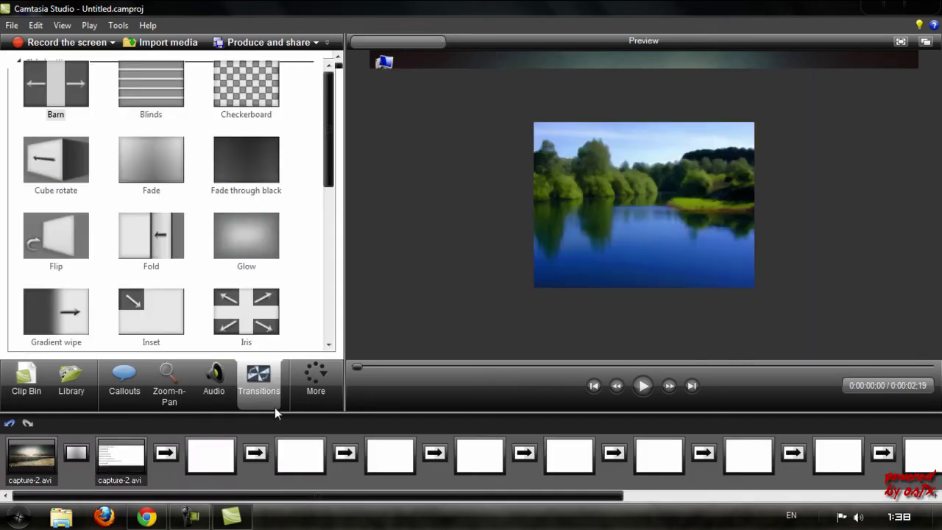
pyautogui.click(310, 385)
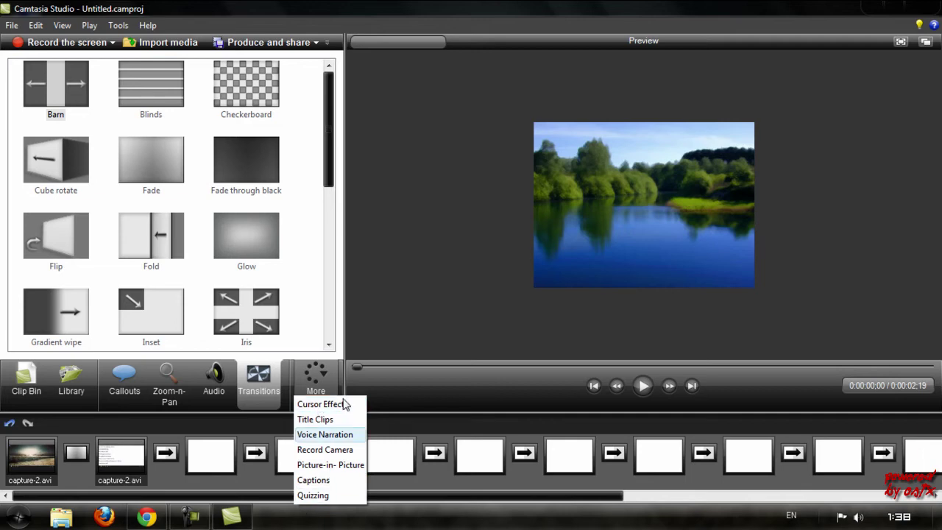
pyautogui.click(379, 387)
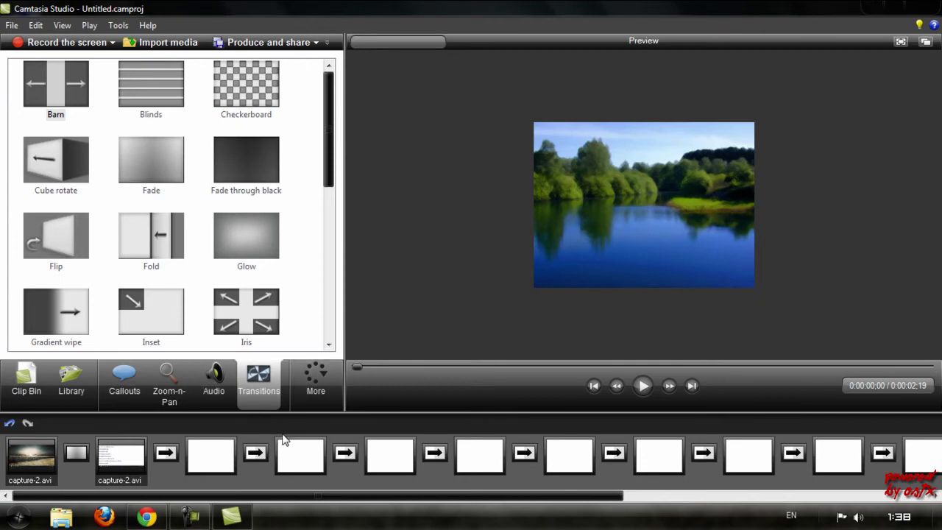
pyautogui.click(36, 400)
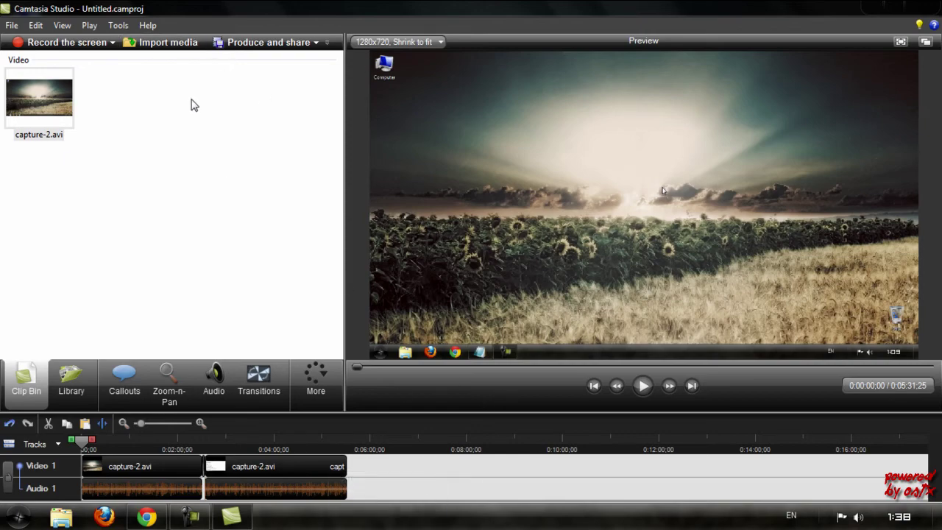
# Step: Start the Production Wizard with custom production settings and choose MOV - QuickTime movie
pyautogui.click(246, 42)
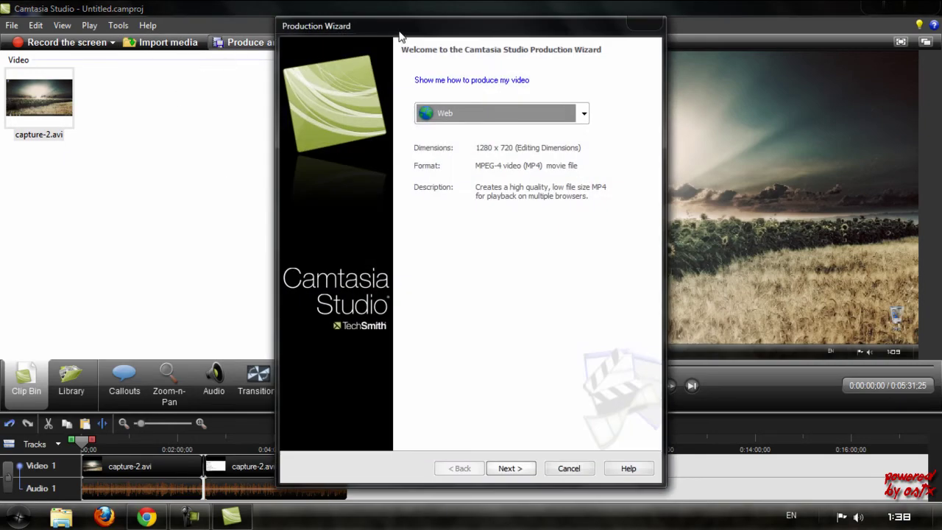
pyautogui.click(501, 112)
pyautogui.scroll(2, 508, 120)
pyautogui.click(500, 113)
pyautogui.click(500, 112)
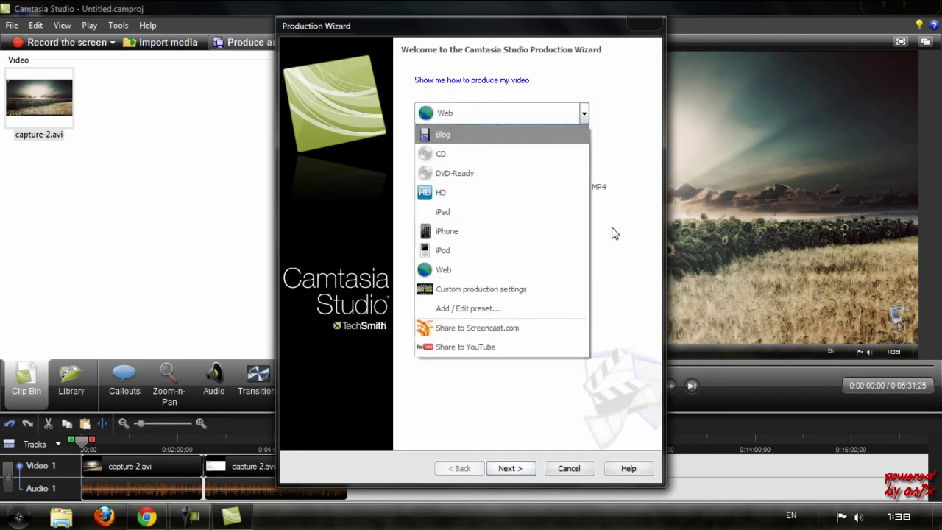
pyautogui.click(472, 291)
pyautogui.click(515, 469)
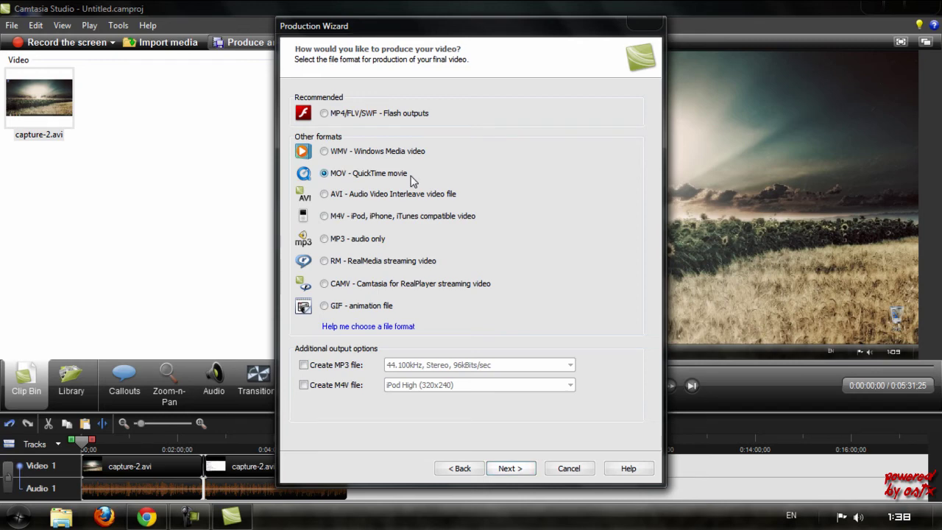
# Step: Switch to Chrome, look over the QuickTime download page, and close it
pyautogui.click(147, 517)
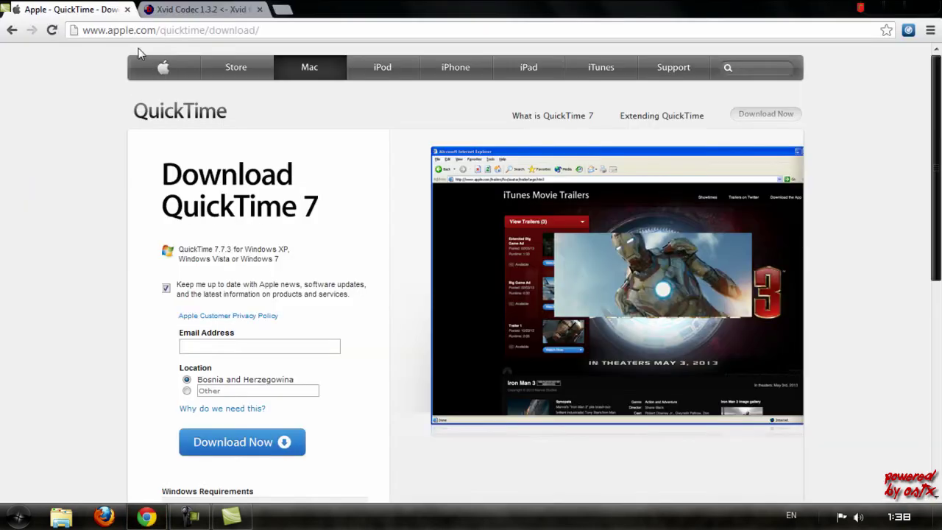
pyautogui.moveTo(269, 30); pyautogui.dragTo(65, 32)
pyautogui.click(293, 35)
pyautogui.click(227, 346)
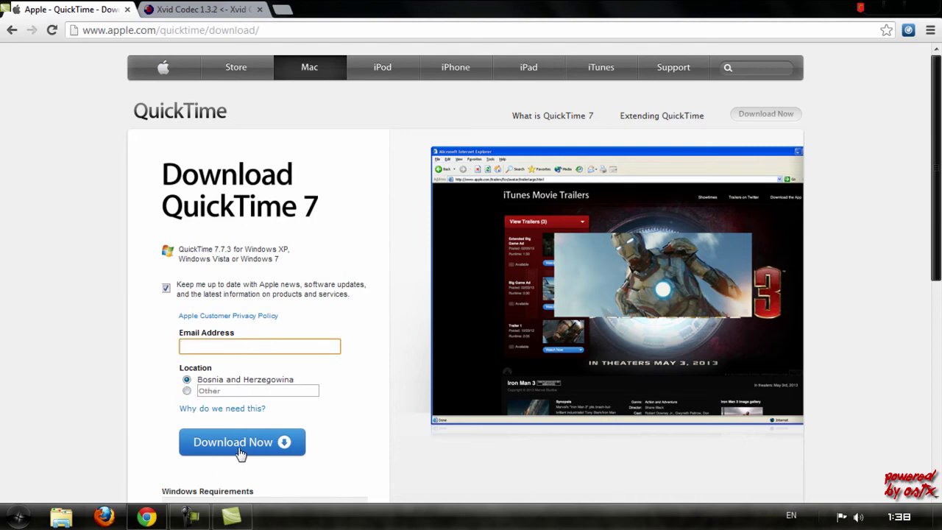
pyautogui.click(127, 9)
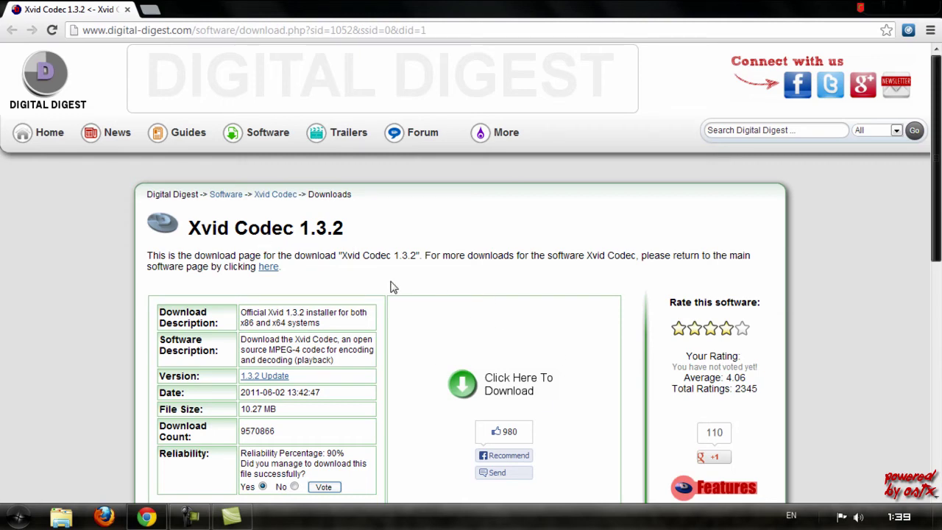
# Step: Review the remaining Xvid Codec download page and its address
pyautogui.scroll(-1, 393, 287)
pyautogui.moveTo(498, 33); pyautogui.dragTo(82, 30)
pyautogui.click(499, 33)
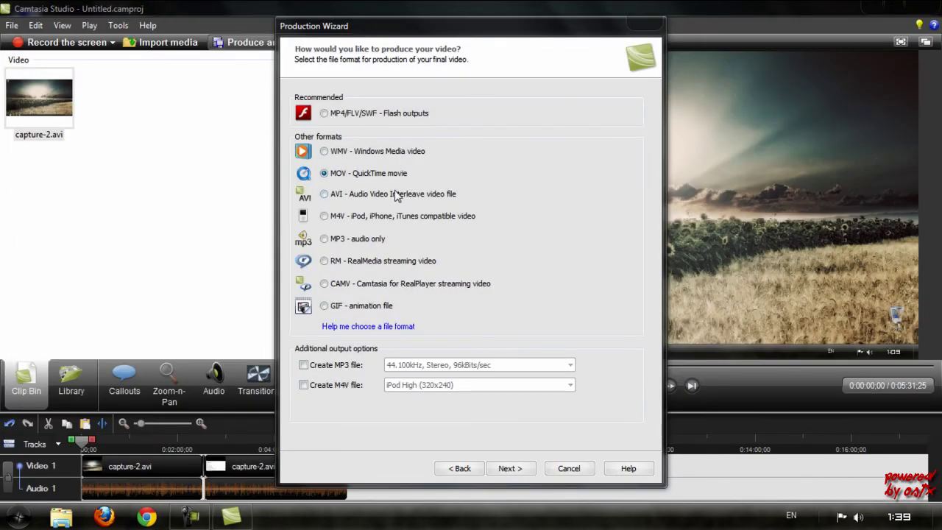
# Step: Confirm H.264 best-quality compression in the QuickTime movie settings
pyautogui.click(506, 469)
pyautogui.click(321, 110)
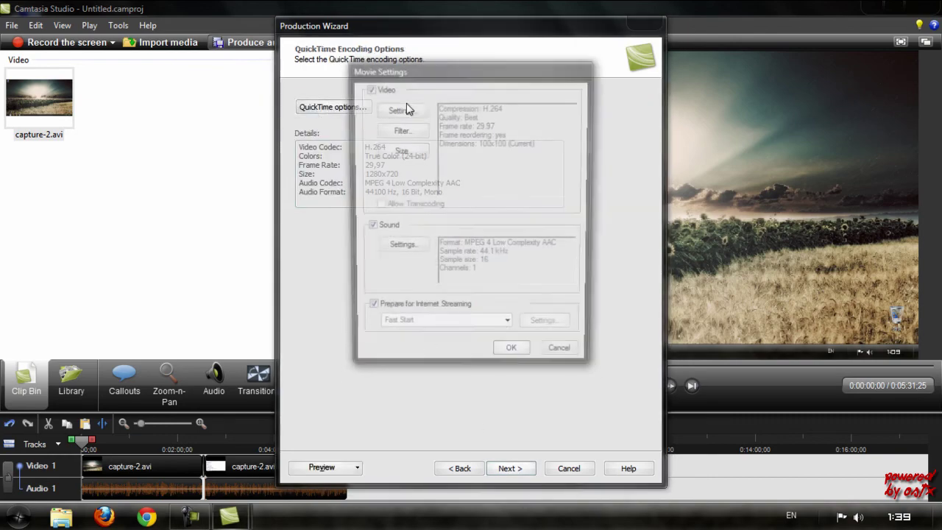
pyautogui.click(400, 110)
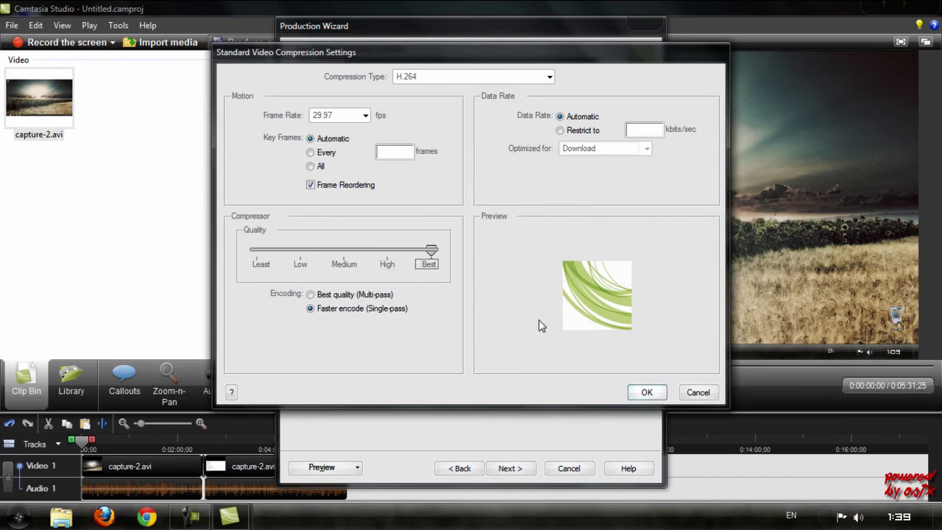
pyautogui.click(647, 393)
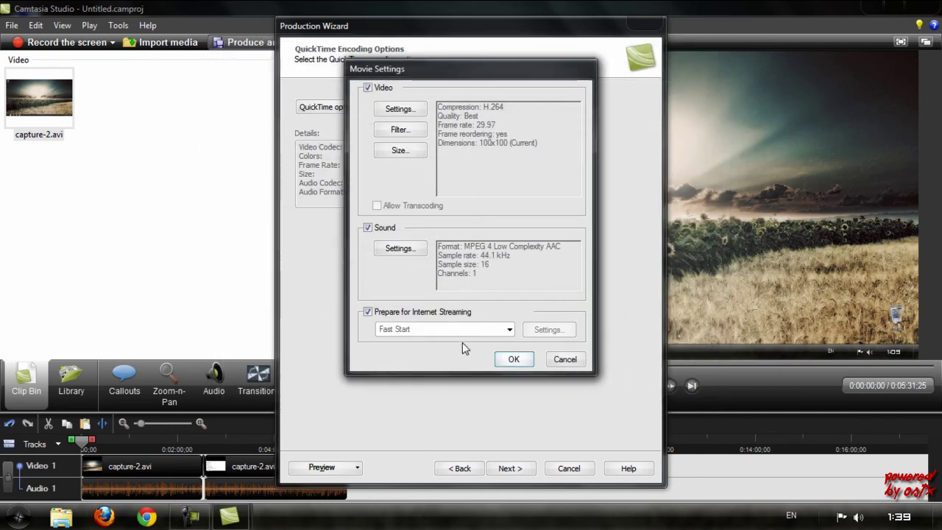
pyautogui.click(513, 358)
# Step: Keep the custom video size of 1280 x 720 and continue to Video Options
pyautogui.click(510, 469)
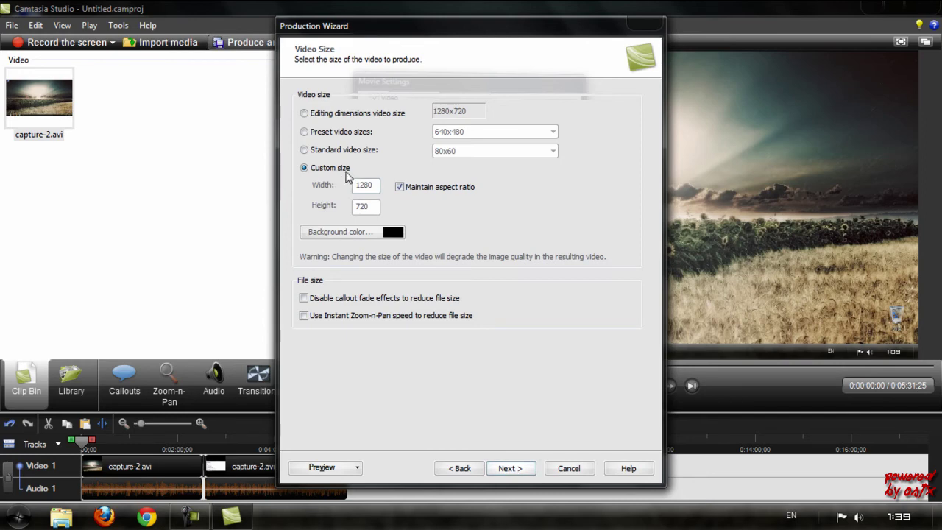
pyautogui.click(368, 206)
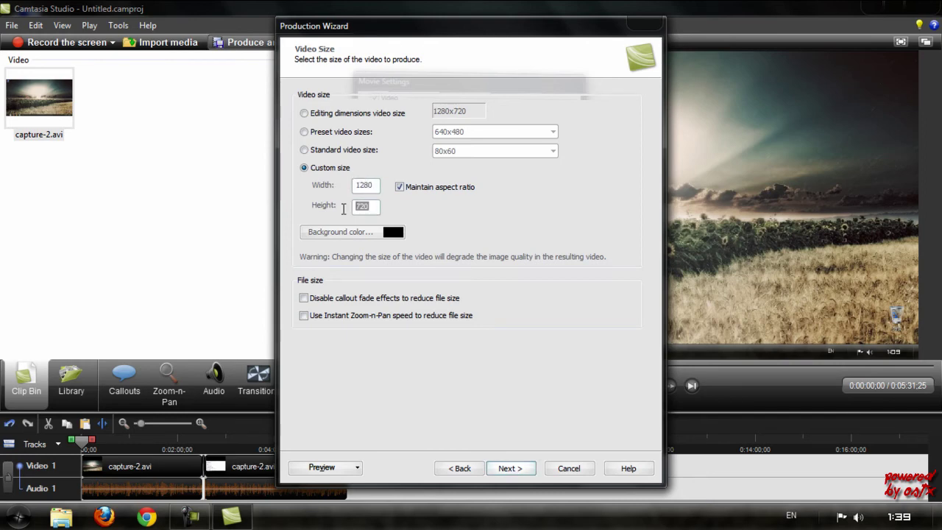
pyautogui.click(510, 468)
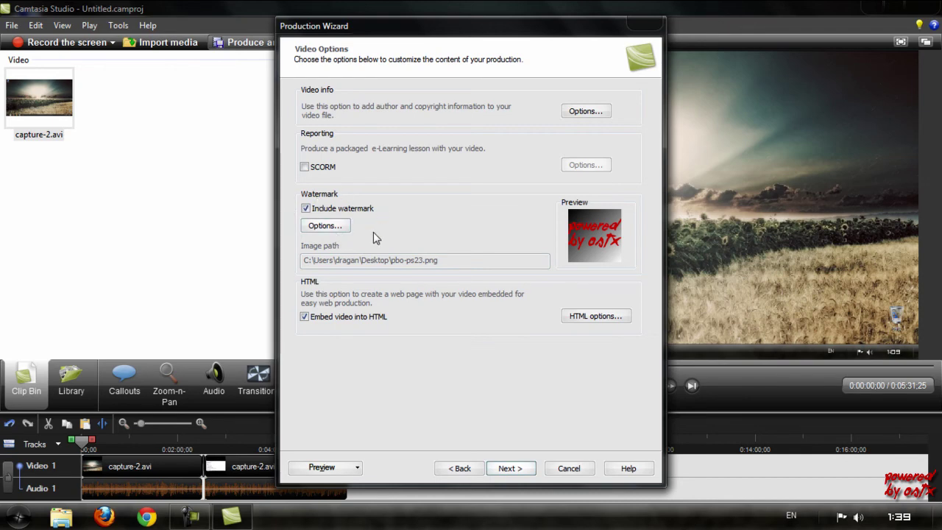
# Step: Load pbo-ps23.png as the watermark image
pyautogui.click(340, 232)
pyautogui.moveTo(390, 98); pyautogui.dragTo(350, 96)
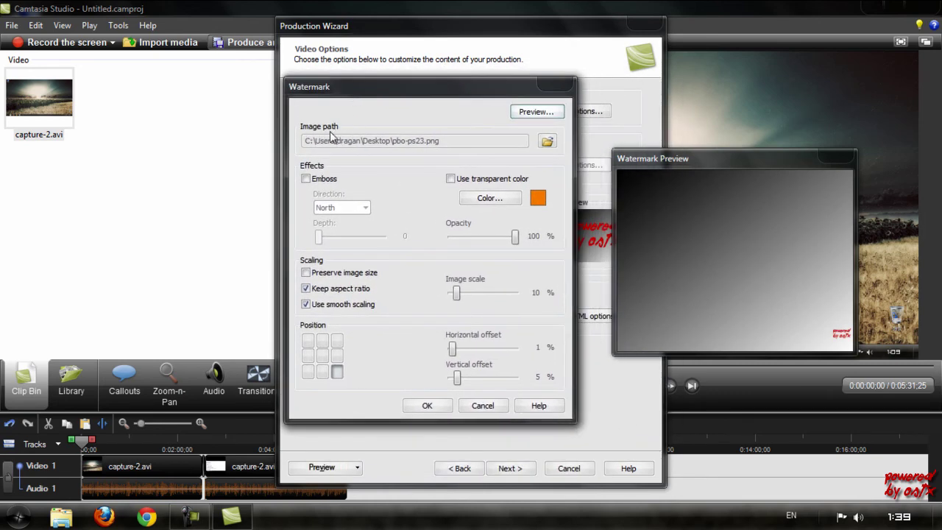
pyautogui.click(547, 140)
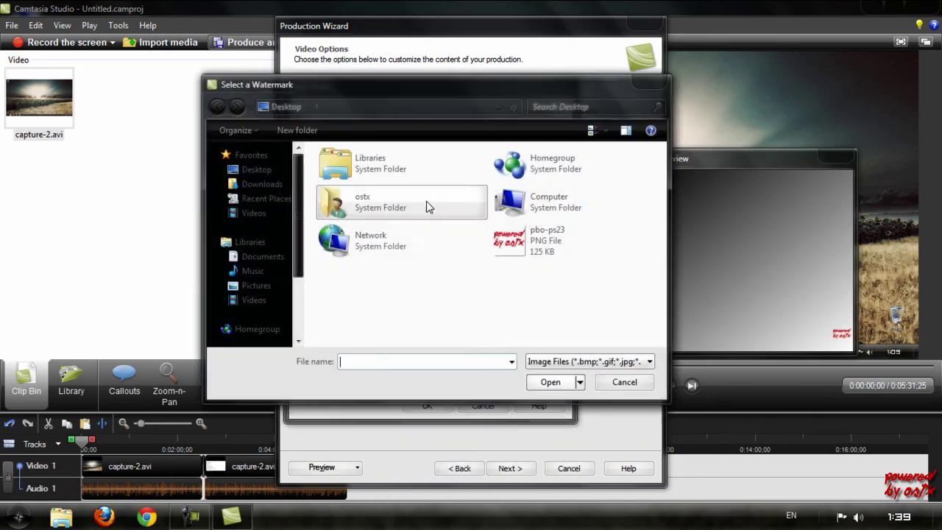
pyautogui.click(532, 243)
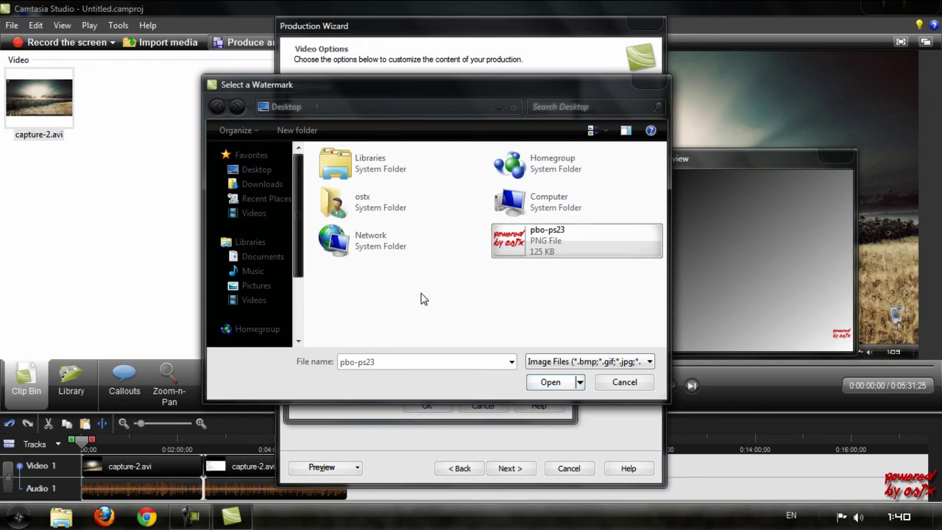
pyautogui.click(542, 385)
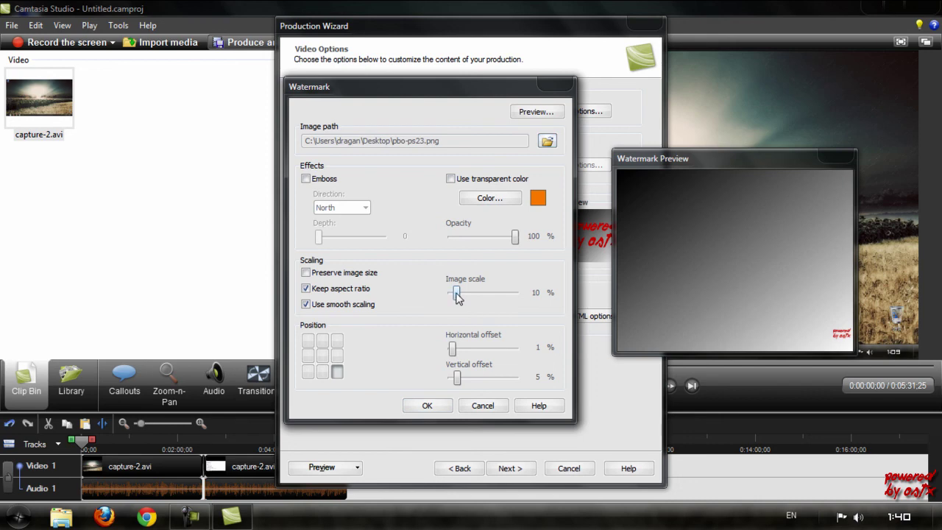
# Step: Enlarge the watermark slightly, set its horizontal offset to 9%, and continue
pyautogui.moveTo(459, 295)
pyautogui.mouseDown()
pyautogui.moveTo(481, 292)
pyautogui.moveTo(462, 295)
pyautogui.mouseUp()
pyautogui.moveTo(451, 347); pyautogui.dragTo(451, 378)
pyautogui.click(428, 405)
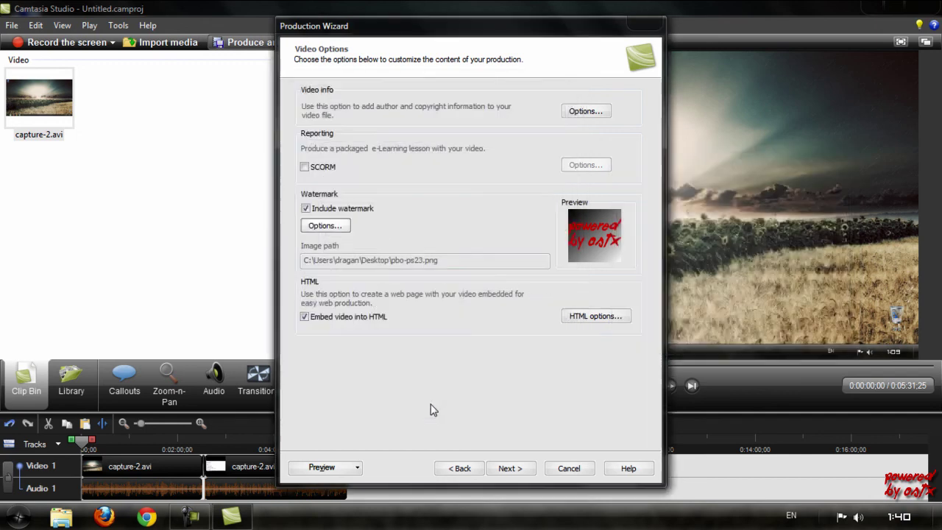
pyautogui.click(509, 470)
# Step: Check the production name Untitled and keep Desktop as the output folder
pyautogui.click(512, 469)
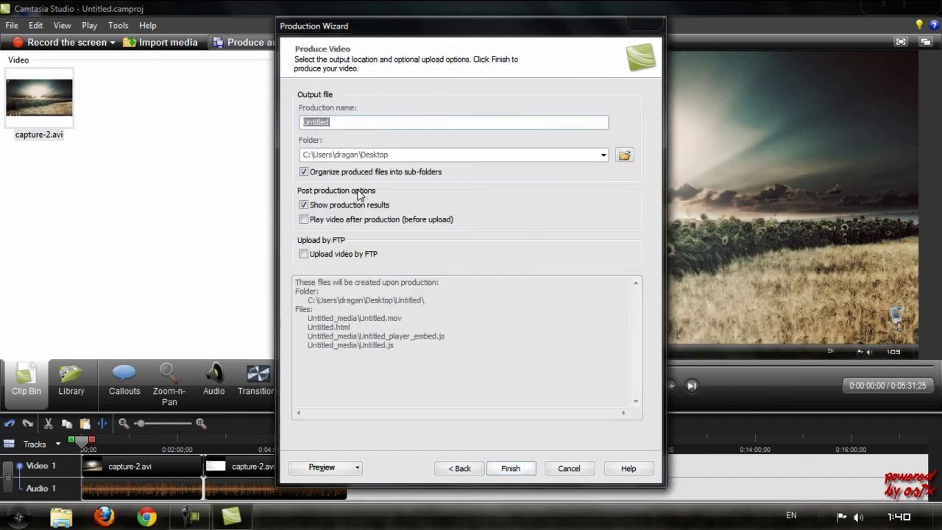
pyautogui.click(343, 122)
pyautogui.moveTo(355, 124); pyautogui.dragTo(301, 125)
pyautogui.click(373, 124)
pyautogui.moveTo(373, 124); pyautogui.dragTo(286, 122)
pyautogui.click(400, 124)
pyautogui.click(623, 155)
pyautogui.click(695, 88)
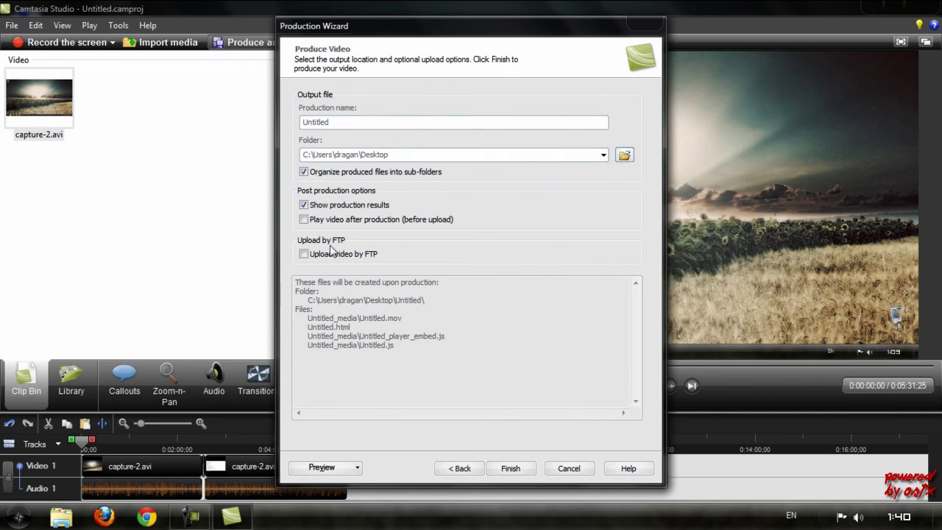
# Step: Turn off Show production results, cancel the wizard, and minimize Camtasia
pyautogui.click(303, 206)
pyautogui.click(304, 208)
pyautogui.click(305, 209)
pyautogui.click(305, 207)
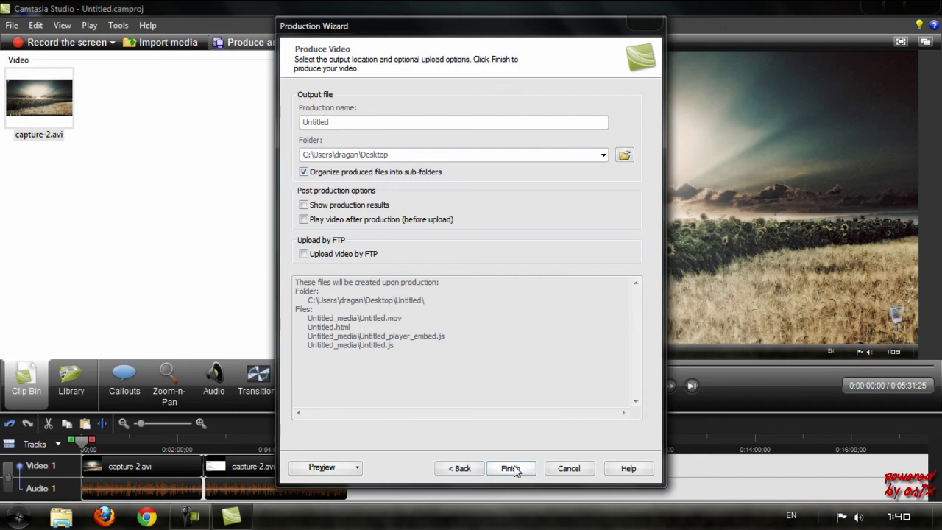
pyautogui.click(563, 468)
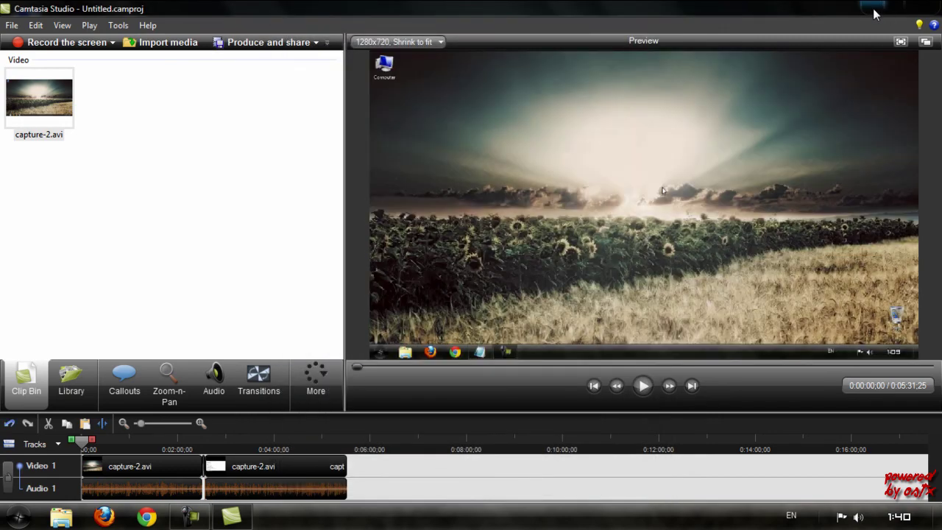
pyautogui.click(874, 13)
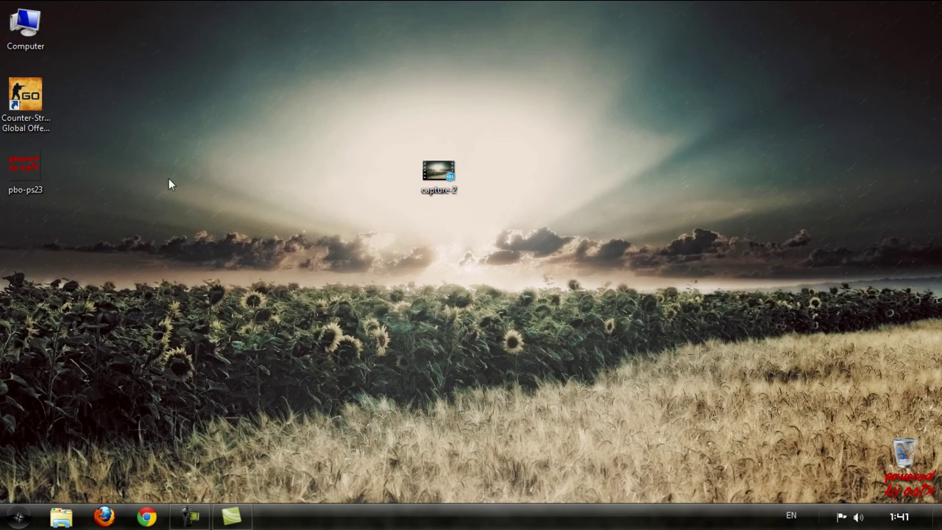